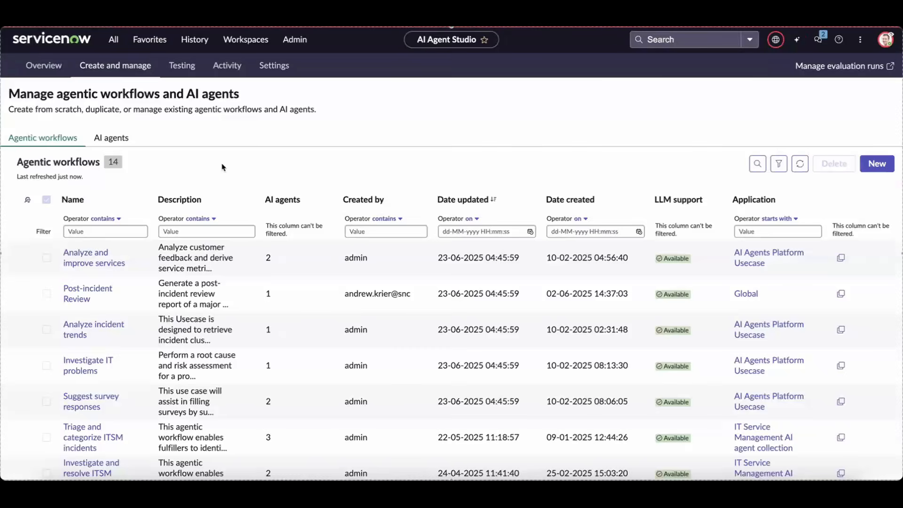
Look through the list of agentic workflows and open the "Generate change request plans" workflow
{"action": "scroll", "coordinate": [221, 164], "scroll_direction": "down", "scroll_amount": 4}
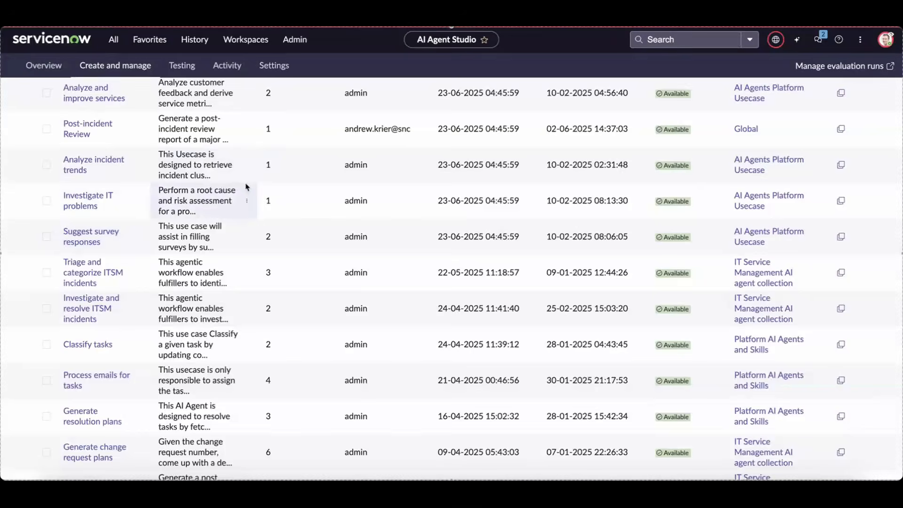
{"action": "scroll", "coordinate": [245, 187], "scroll_direction": "up", "scroll_amount": 4}
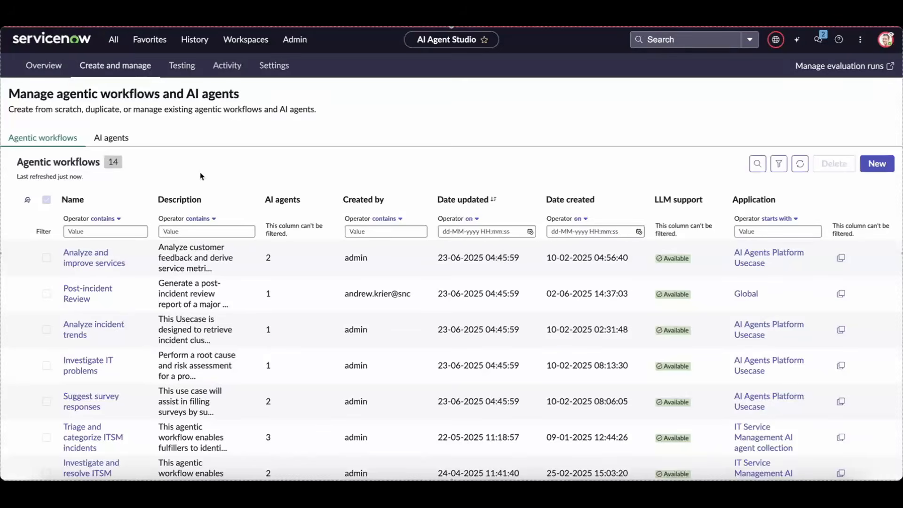
{"action": "scroll", "coordinate": [202, 176], "scroll_direction": "down", "scroll_amount": 2}
{"action": "scroll", "coordinate": [201, 175], "scroll_direction": "down", "scroll_amount": 5}
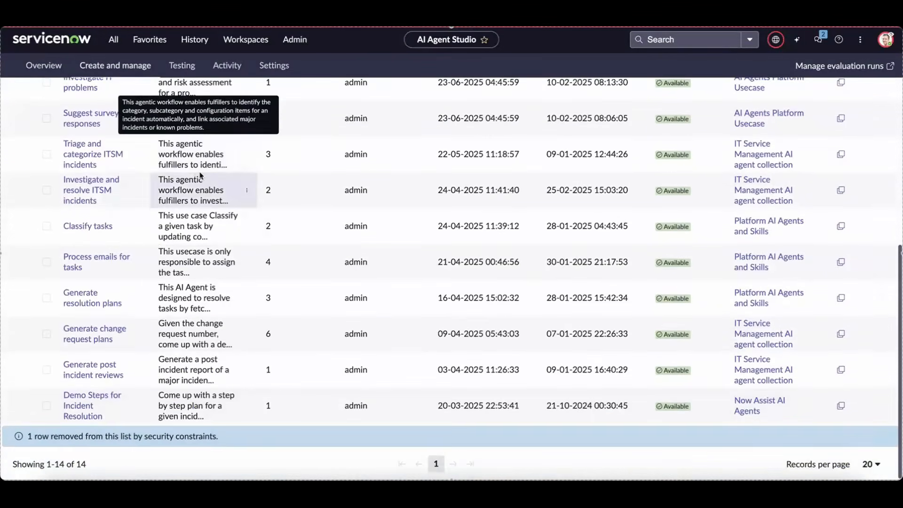
{"action": "left_click", "coordinate": [95, 338]}
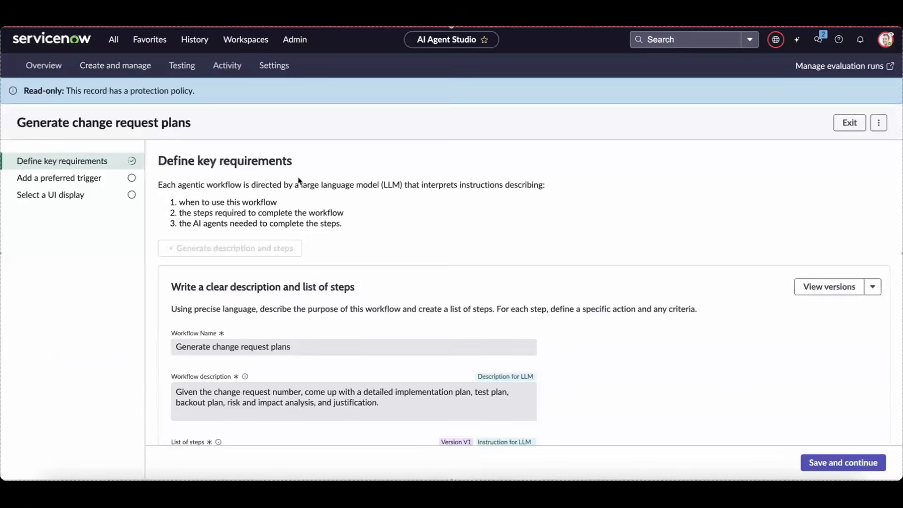
Examine the workflow's description and its list of steps for triggering the change plan AI agents
{"action": "scroll", "coordinate": [298, 180], "scroll_direction": "down", "scroll_amount": 4}
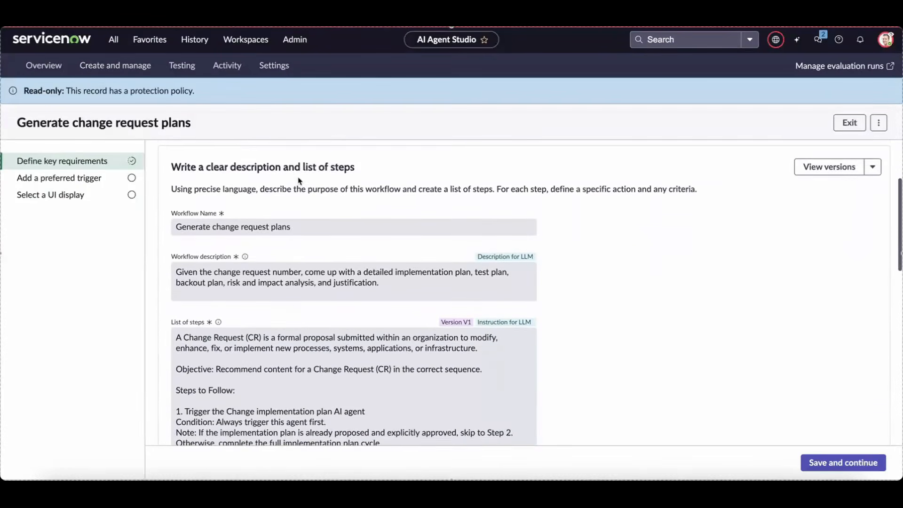
{"action": "scroll", "coordinate": [298, 180], "scroll_direction": "down", "scroll_amount": 2}
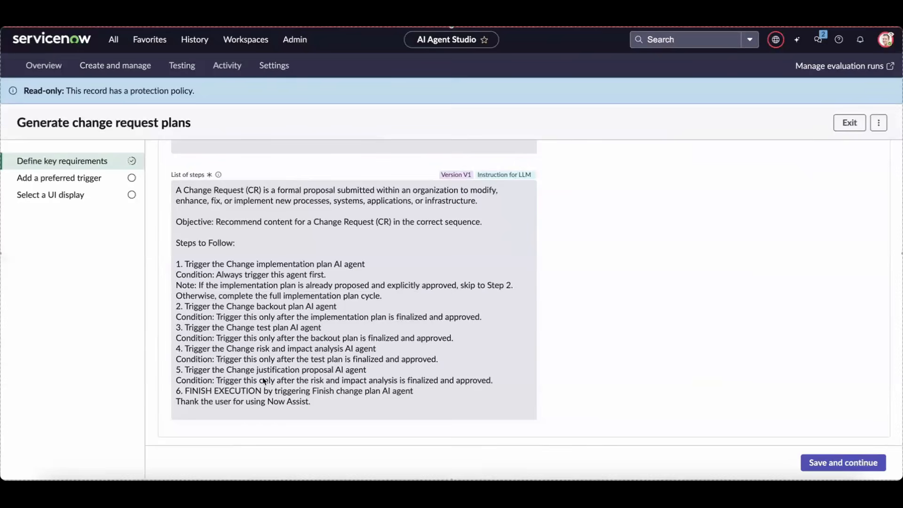
{"action": "scroll", "coordinate": [264, 381], "scroll_direction": "down", "scroll_amount": 1}
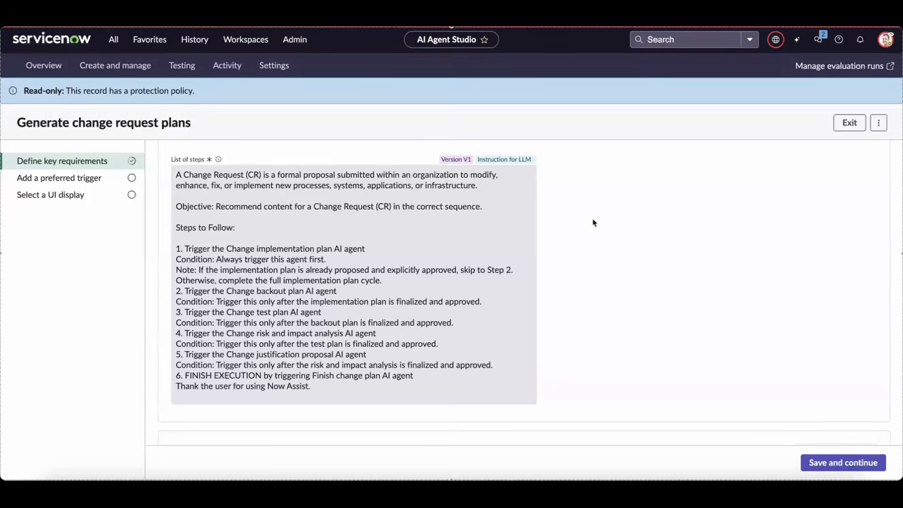
{"action": "scroll", "coordinate": [587, 213], "scroll_direction": "up", "scroll_amount": 3}
{"action": "scroll", "coordinate": [587, 213], "scroll_direction": "up", "scroll_amount": 4}
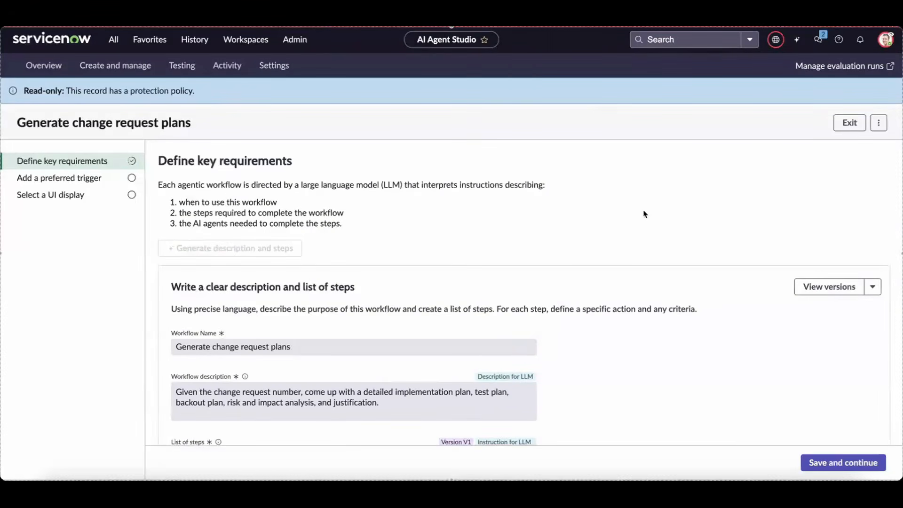
{"action": "scroll", "coordinate": [645, 214], "scroll_direction": "down", "scroll_amount": 6}
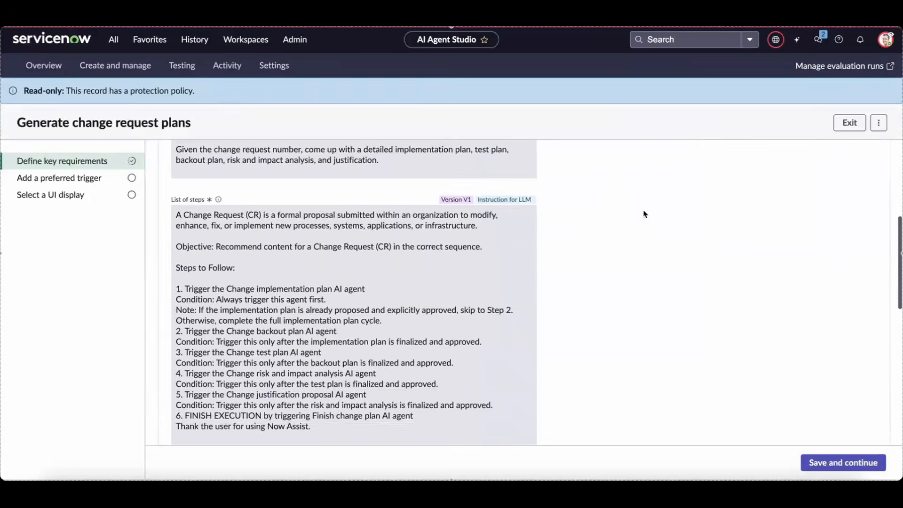
{"action": "scroll", "coordinate": [644, 214], "scroll_direction": "down", "scroll_amount": 2}
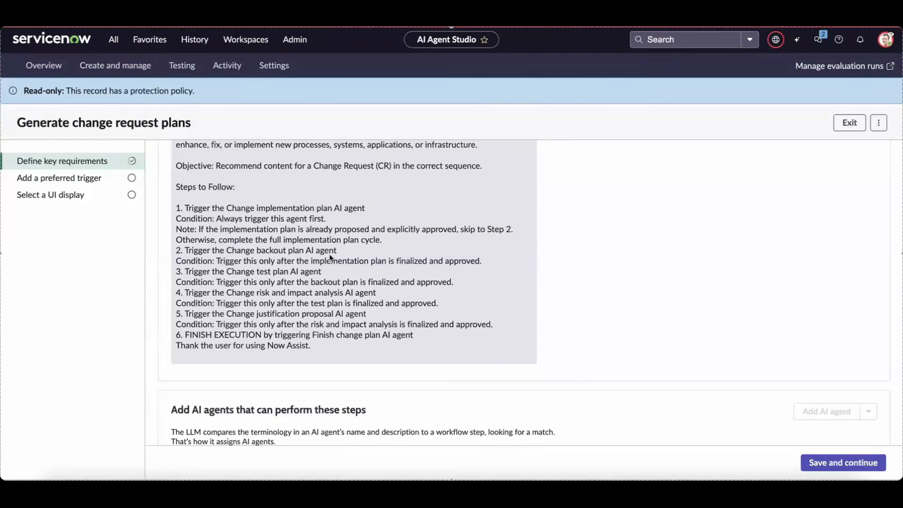
{"action": "scroll", "coordinate": [330, 258], "scroll_direction": "up", "scroll_amount": 3}
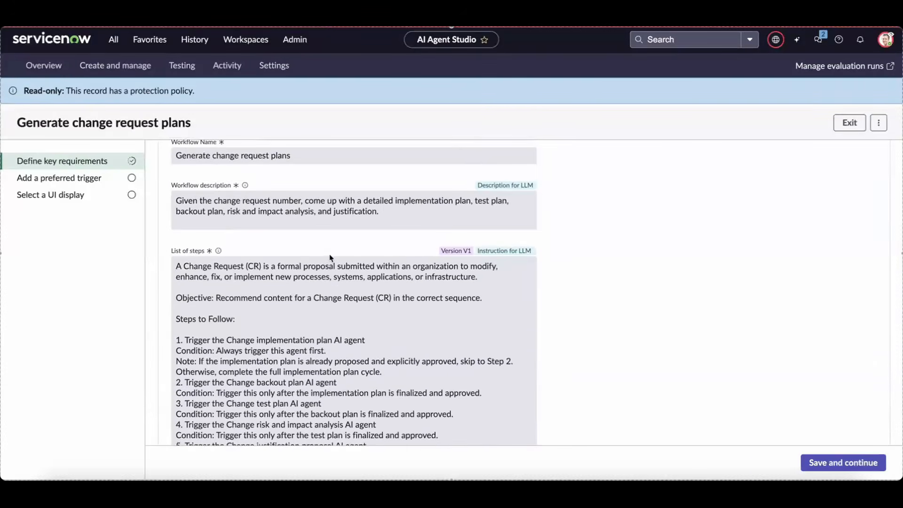
Continue to the trigger definition, activate the Change Request Planner trigger and save it
{"action": "left_click", "coordinate": [827, 471]}
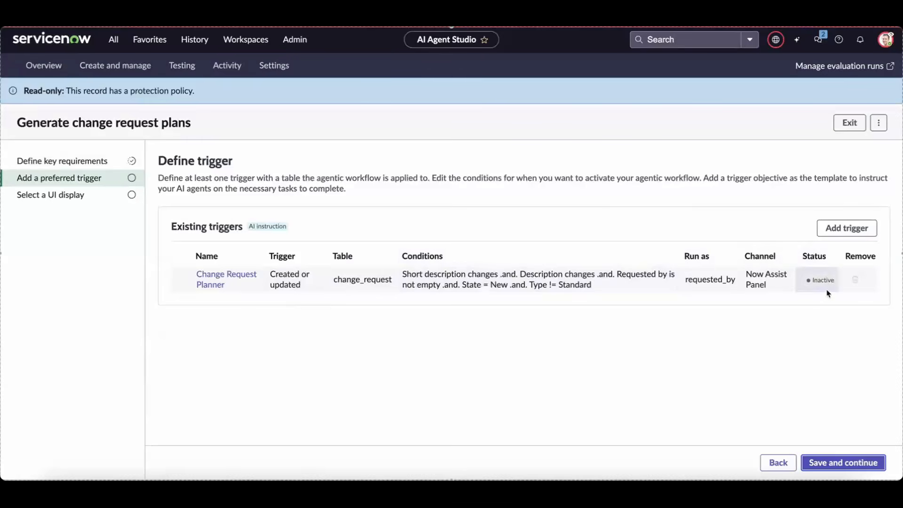
{"action": "left_click", "coordinate": [216, 285]}
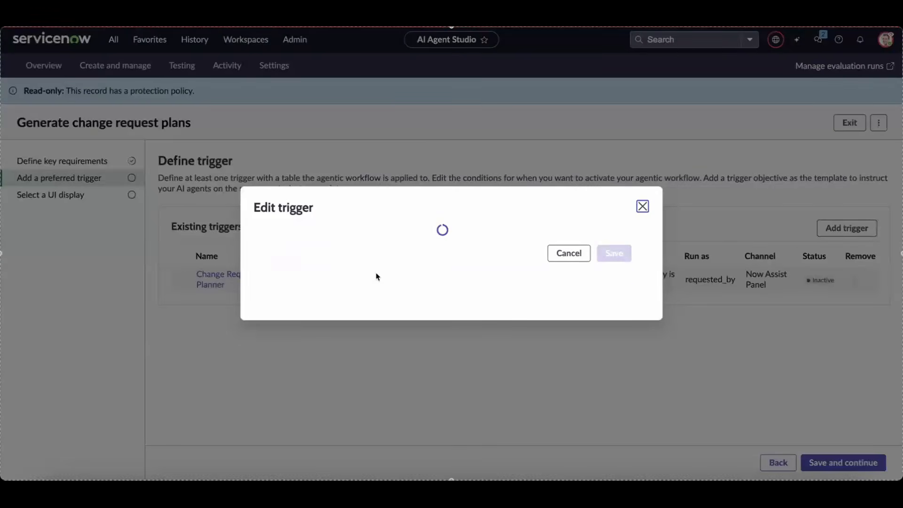
{"action": "left_click", "coordinate": [306, 217]}
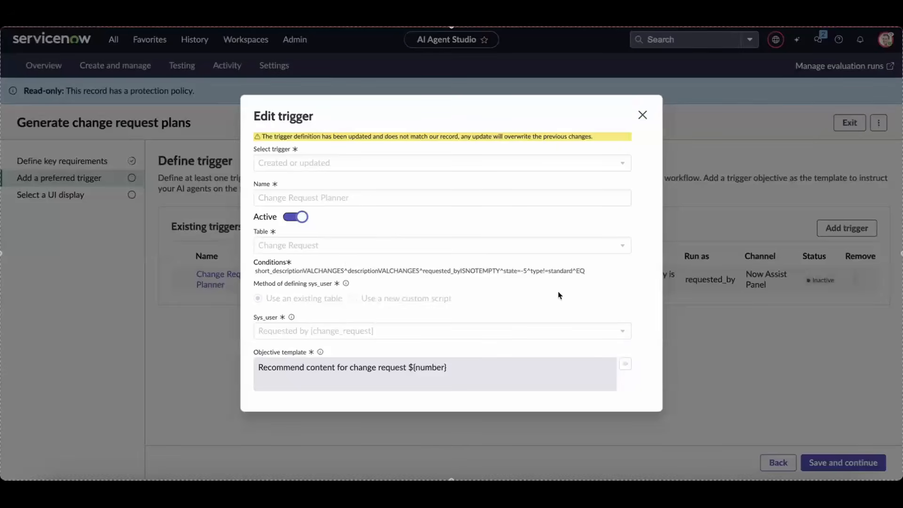
{"action": "scroll", "coordinate": [588, 234], "scroll_direction": "down", "scroll_amount": 3}
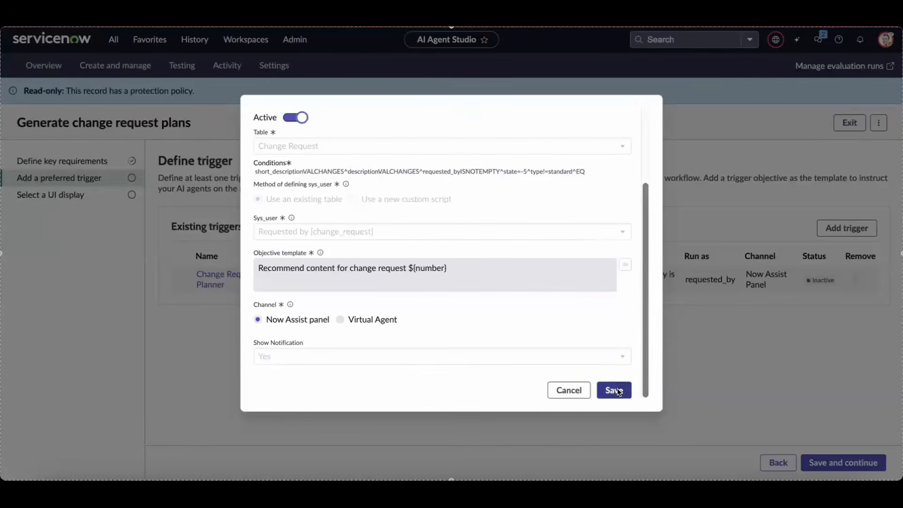
{"action": "left_click", "coordinate": [614, 390]}
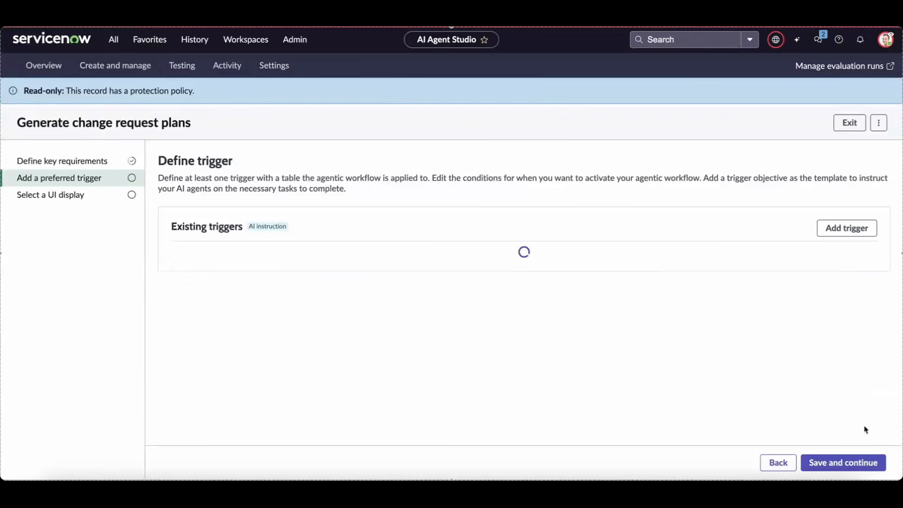
Continue to the UI display settings, enable display in the Now Assist panel, show its user-role access and save for testing
{"action": "left_click", "coordinate": [848, 465]}
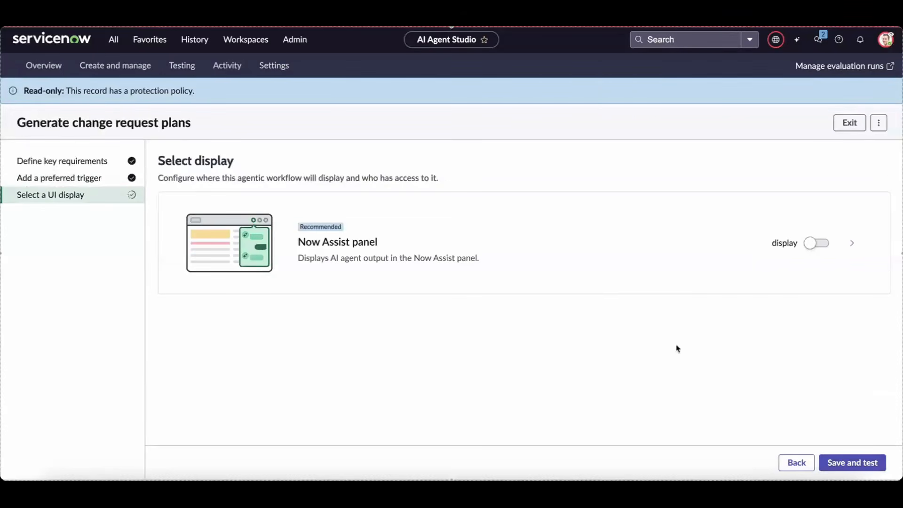
{"action": "left_click", "coordinate": [819, 244]}
{"action": "left_click", "coordinate": [853, 243]}
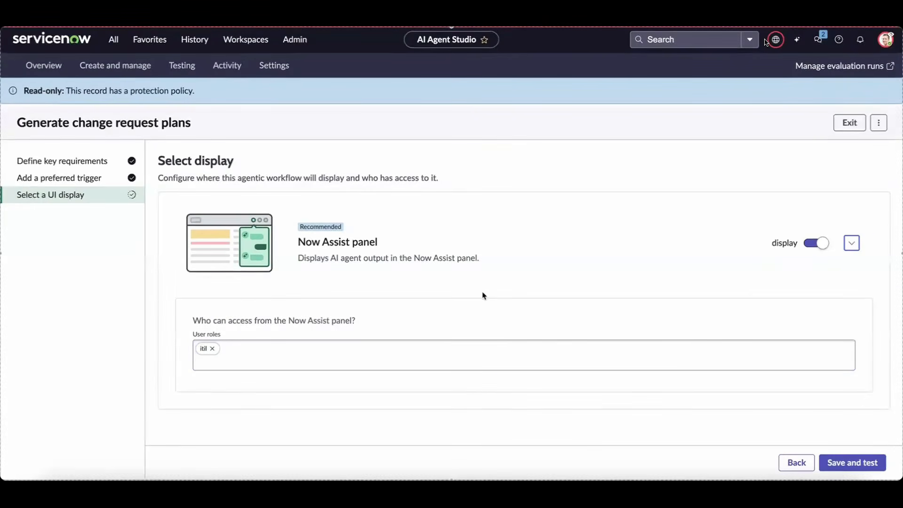
{"action": "left_click", "coordinate": [852, 464]}
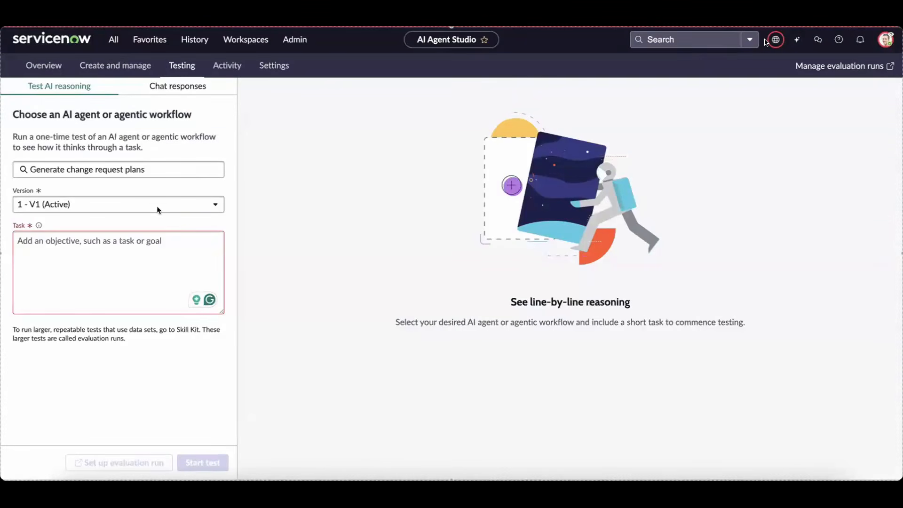
Start a test of the Generate change request plans workflow with the task CHG0030002
{"action": "left_click", "coordinate": [66, 244]}
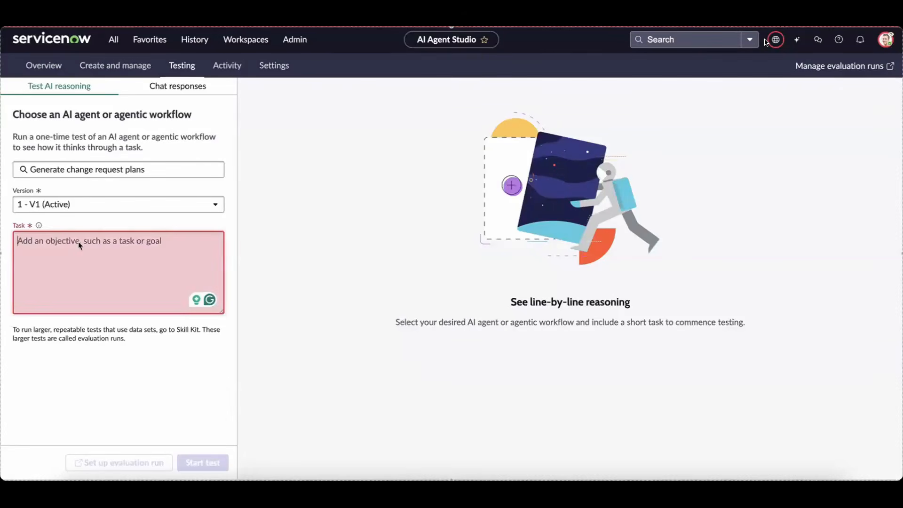
{"action": "type", "text": "CHG0030002"}
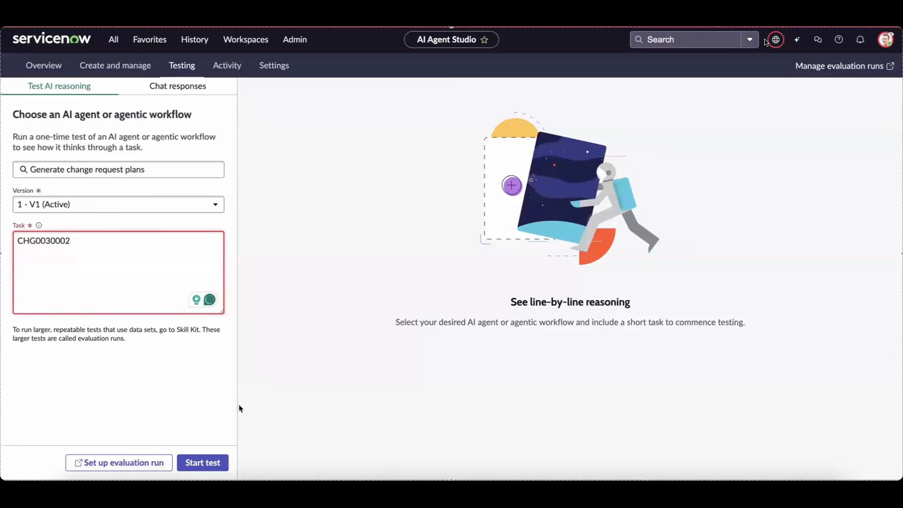
{"action": "left_click", "coordinate": [208, 463]}
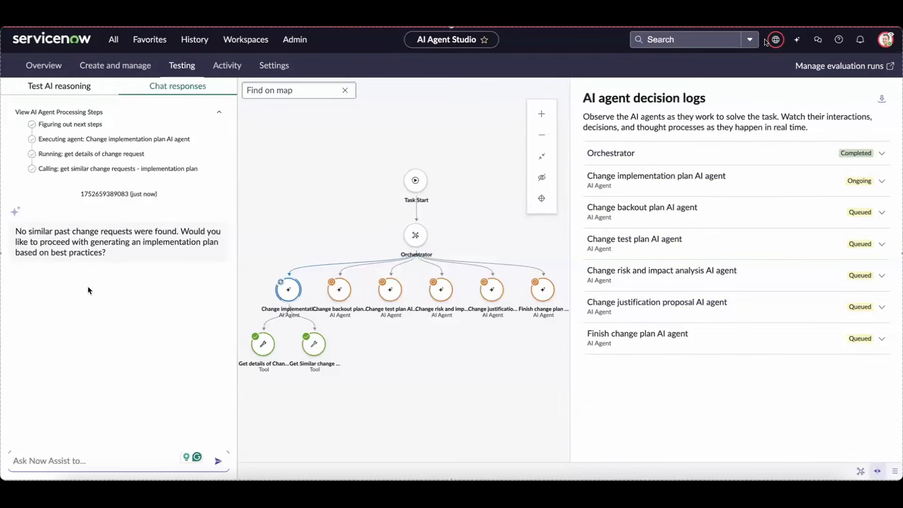
Reply "yes" to generating an implementation plan based on best practices and expand the full draft plan
{"action": "type", "text": "yes"}
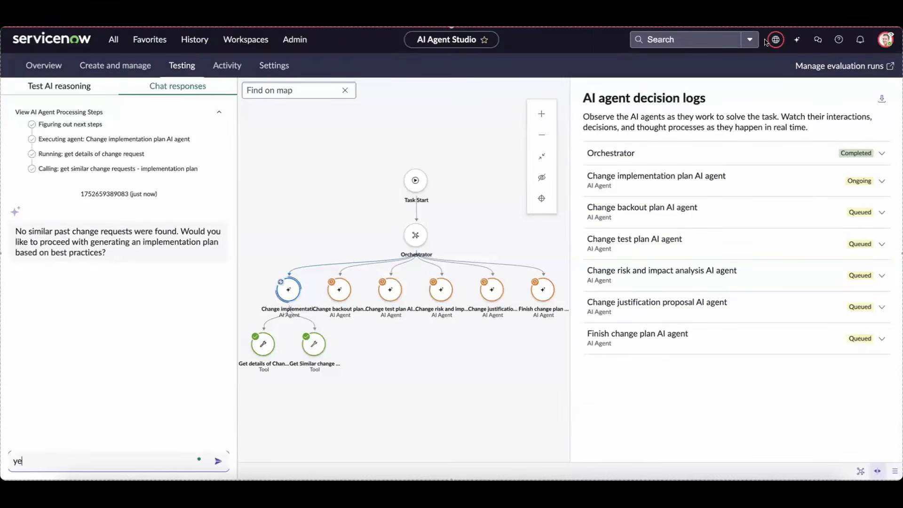
{"action": "key", "text": "Return"}
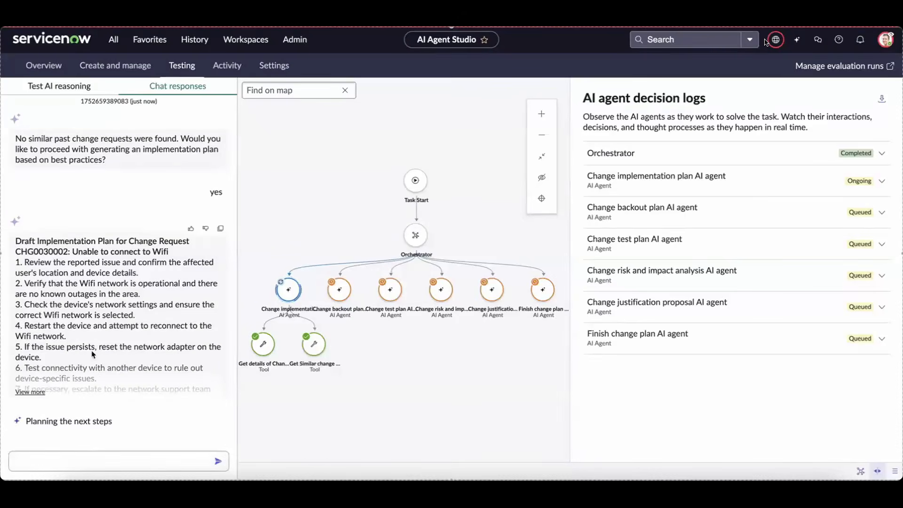
{"action": "left_click", "coordinate": [32, 392]}
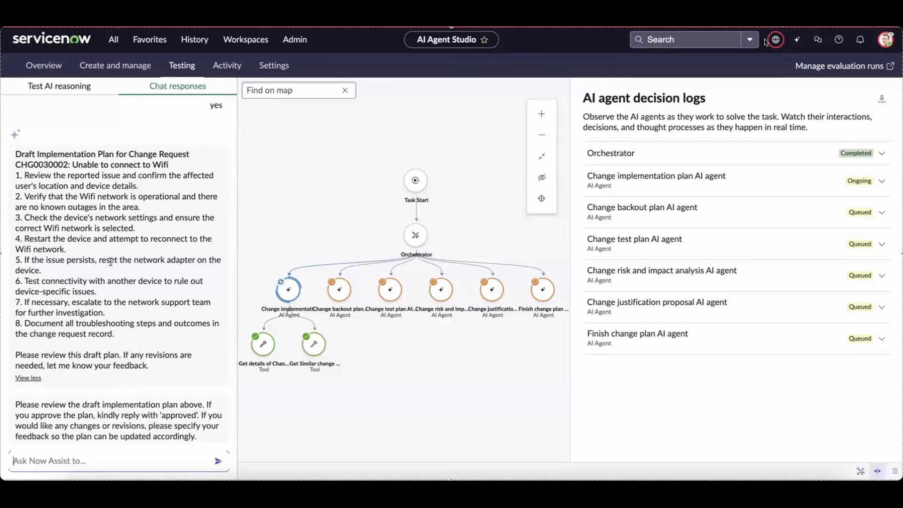
{"action": "scroll", "coordinate": [111, 262], "scroll_direction": "down", "scroll_amount": 1}
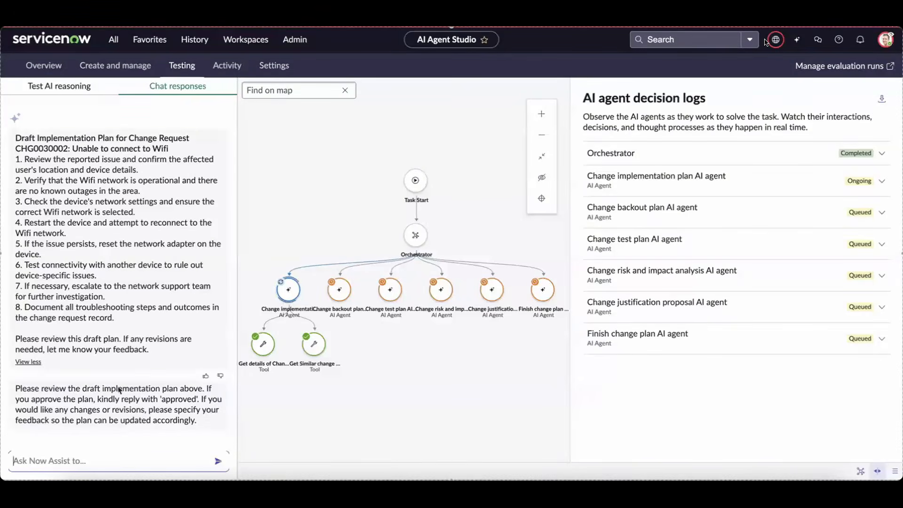
Approve the draft implementation plan with "yes" and answer "yes" again to updating the change request record
{"action": "left_click", "coordinate": [106, 461]}
{"action": "type", "text": "y"}
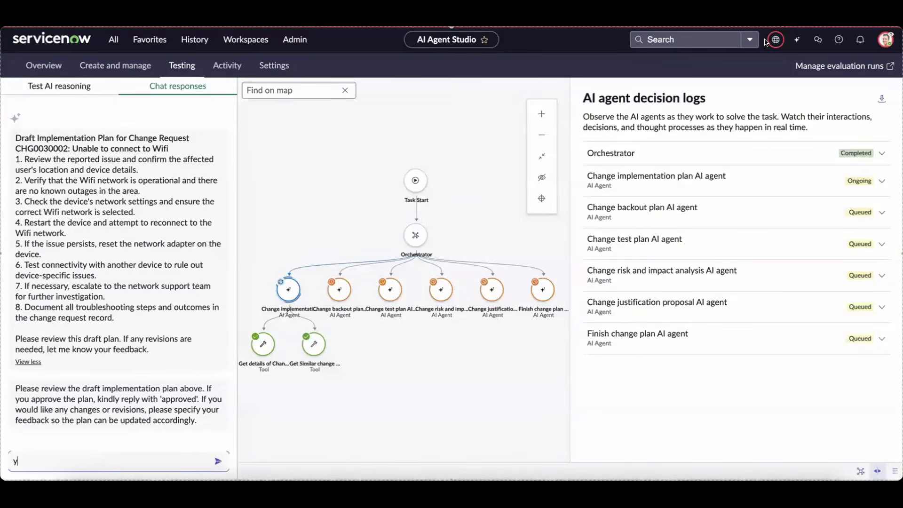
{"action": "type", "text": "es"}
{"action": "key", "text": "Return"}
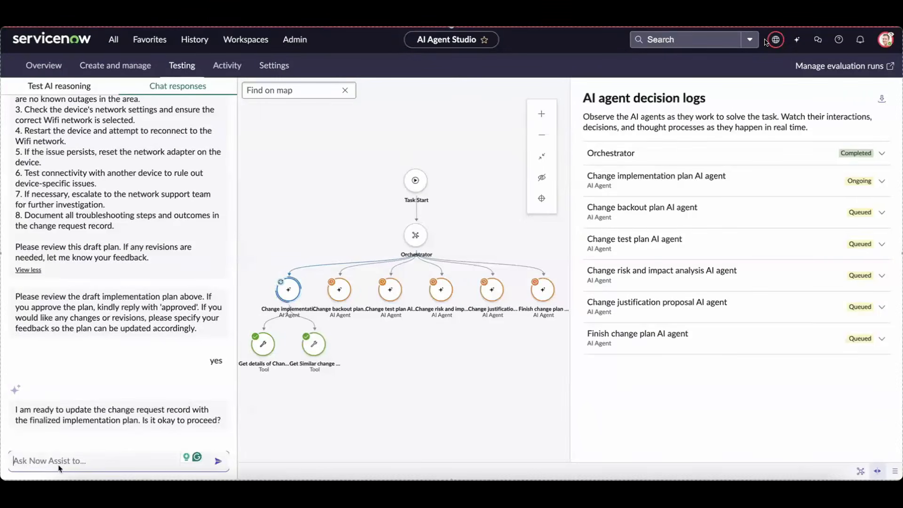
{"action": "type", "text": "yes"}
{"action": "key", "text": "Return"}
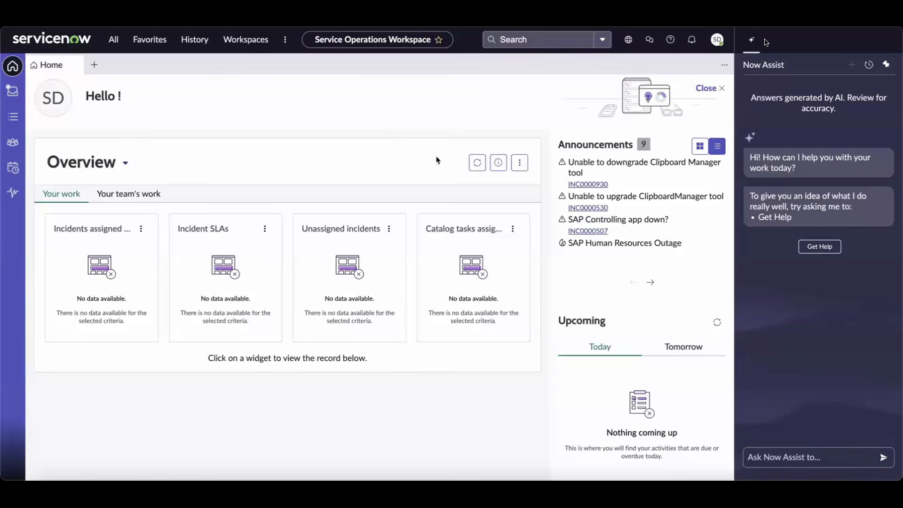
In Service Operations Workspace, start a new change request using the Normal change type
{"action": "left_click", "coordinate": [95, 68]}
{"action": "left_click", "coordinate": [137, 116]}
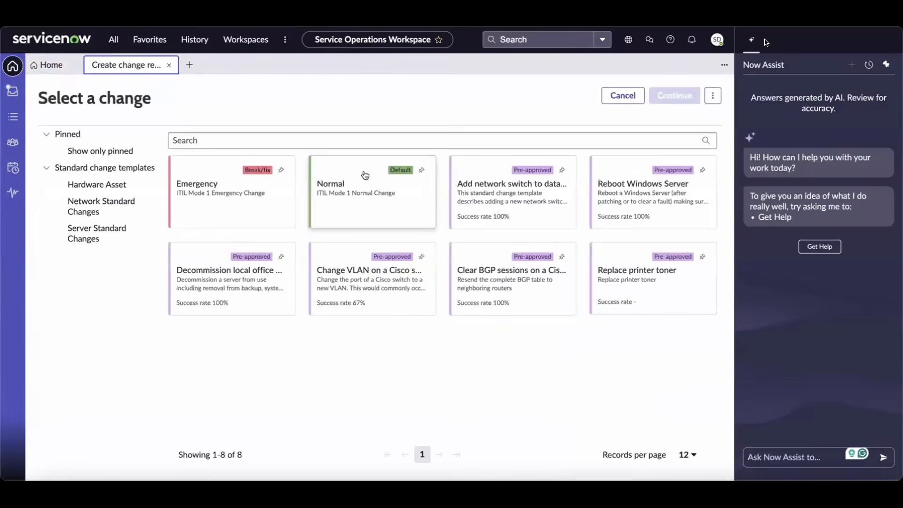
{"action": "left_click", "coordinate": [370, 198]}
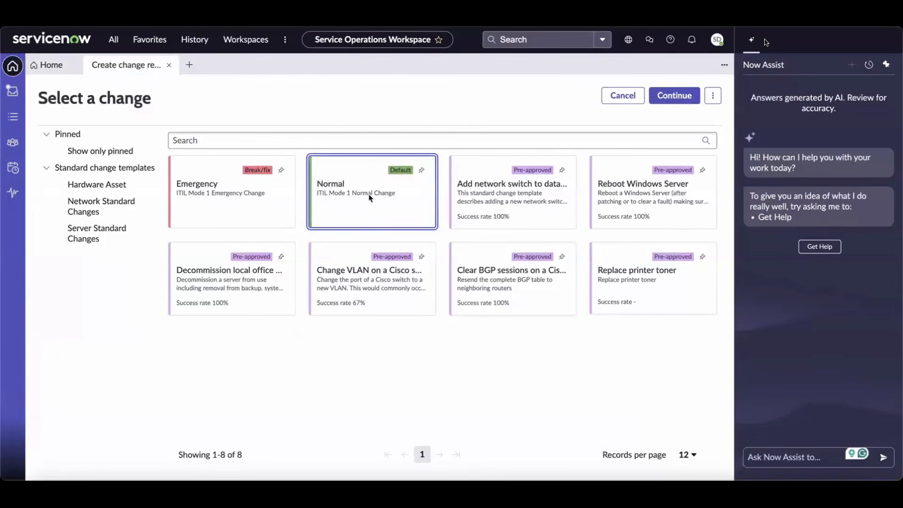
{"action": "left_click", "coordinate": [675, 97]}
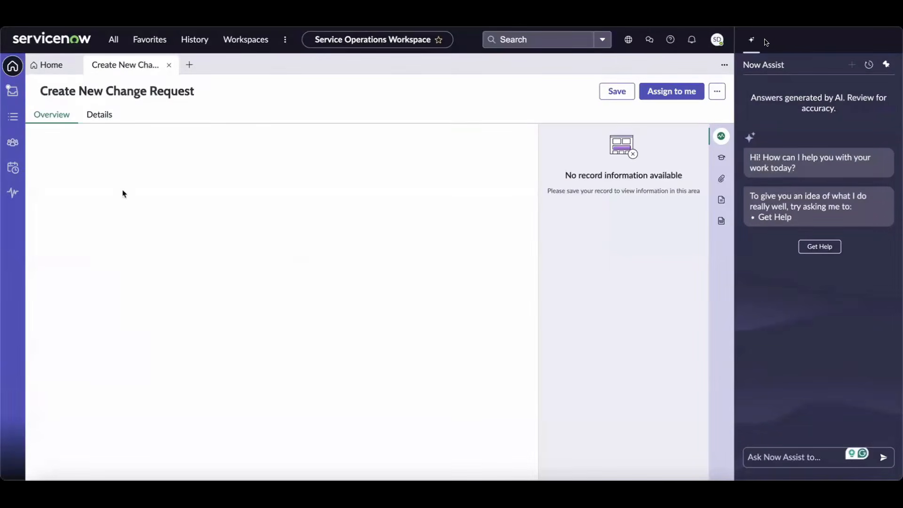
Enter "wifi server needs reboot" as the new change request's short description and copy the same text into the description
{"action": "left_click", "coordinate": [90, 218]}
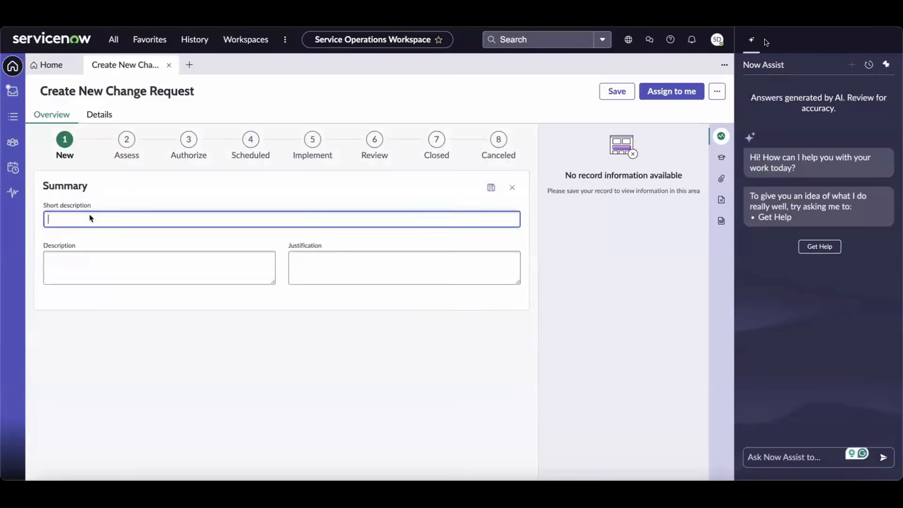
{"action": "type", "text": "wifi server needs reboot"}
{"action": "left_click_drag", "start_coordinate": [153, 221], "coordinate": [33, 223]}
{"action": "key", "text": "super+c"}
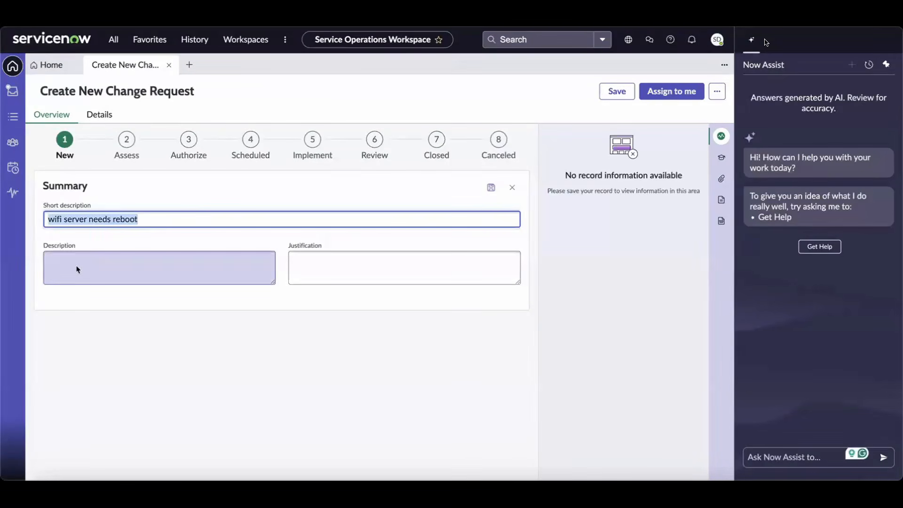
{"action": "left_click", "coordinate": [76, 274]}
{"action": "key", "text": "super+v"}
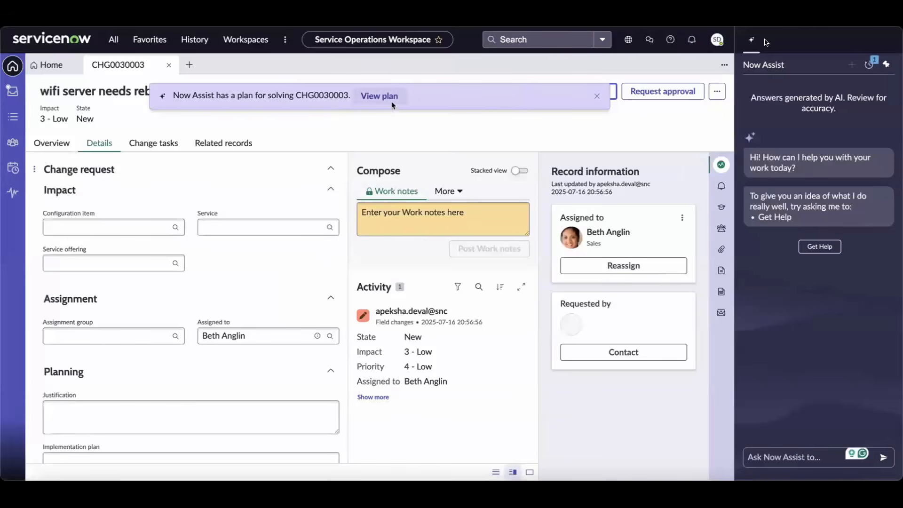
View the Now Assist plan for the "wifi server needs reboot" change request and bring up the record's planning fields
{"action": "left_click", "coordinate": [379, 96]}
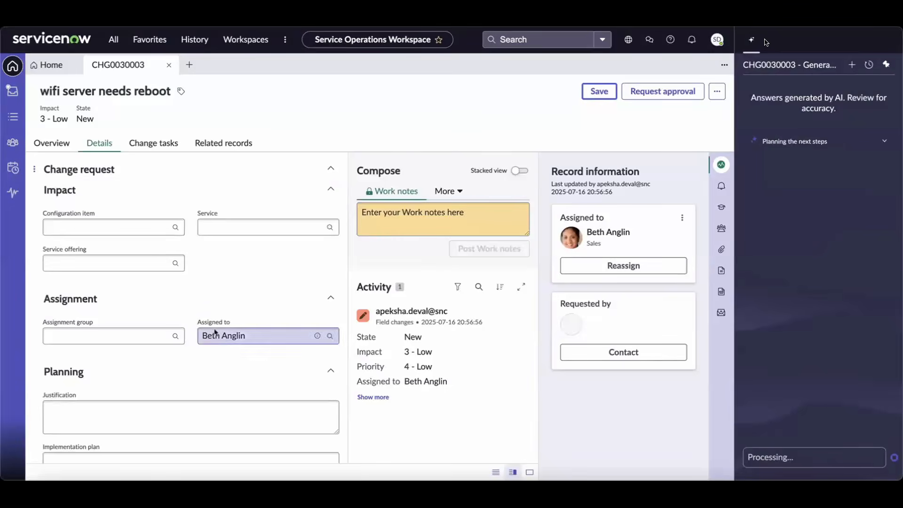
{"action": "scroll", "coordinate": [218, 323], "scroll_direction": "down", "scroll_amount": 5}
{"action": "scroll", "coordinate": [218, 323], "scroll_direction": "down", "scroll_amount": 1}
{"action": "scroll", "coordinate": [217, 319], "scroll_direction": "up", "scroll_amount": 1}
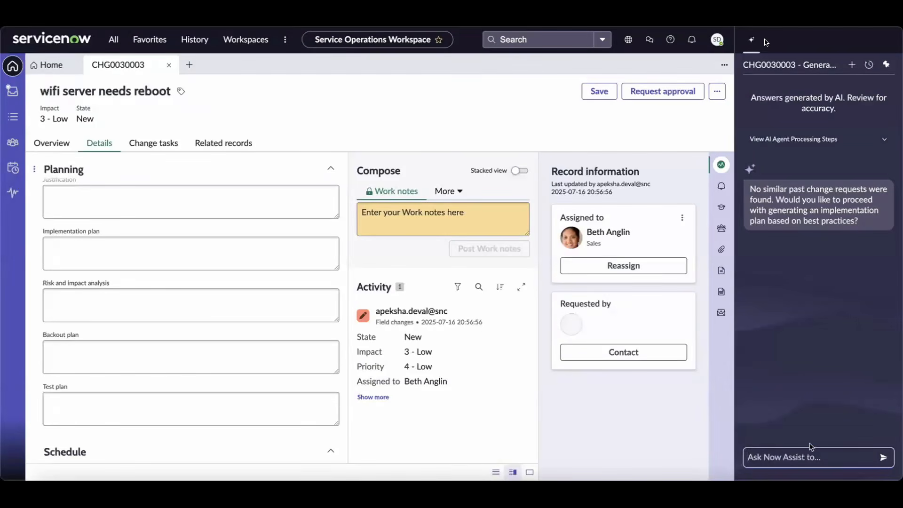
Reply "yes" to generating a best-practice implementation plan for the wifi server reboot and expand the full draft
{"action": "left_click", "coordinate": [804, 471]}
{"action": "type", "text": "yes"}
{"action": "key", "text": "Return"}
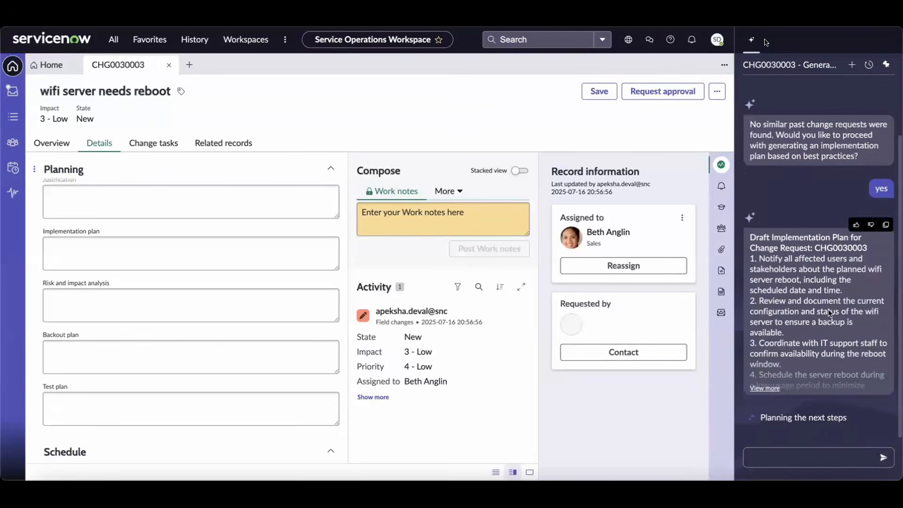
{"action": "left_click", "coordinate": [773, 390]}
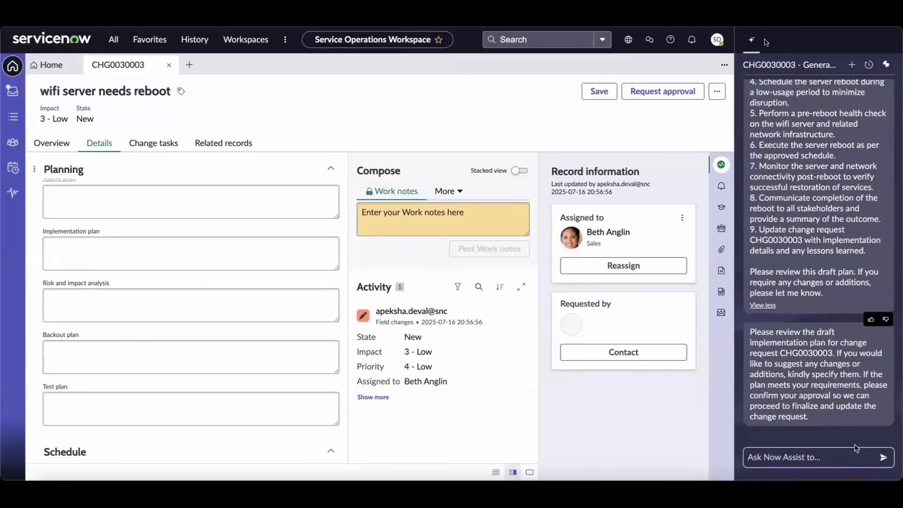
Approve the draft implementation plan with "ok" and answer "yes" to updating the change request with it
{"action": "left_click", "coordinate": [826, 456]}
{"action": "type", "text": "ok"}
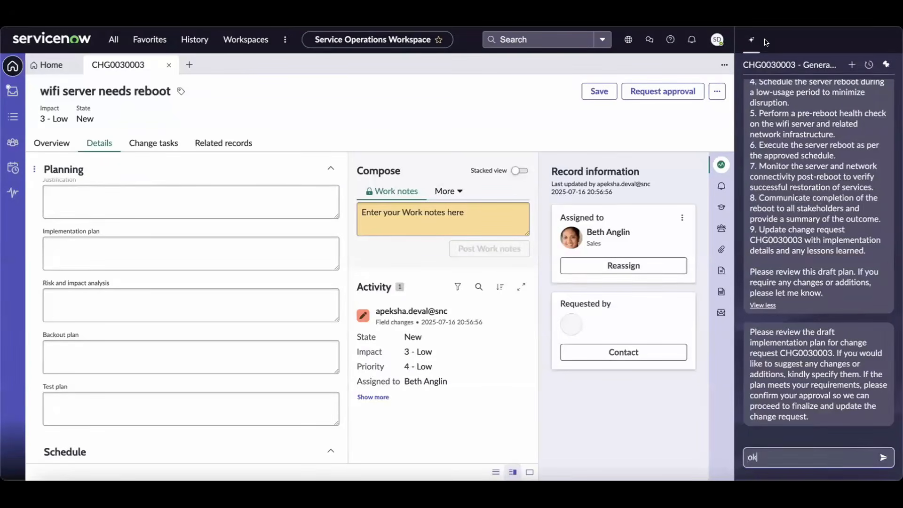
{"action": "key", "text": "Return"}
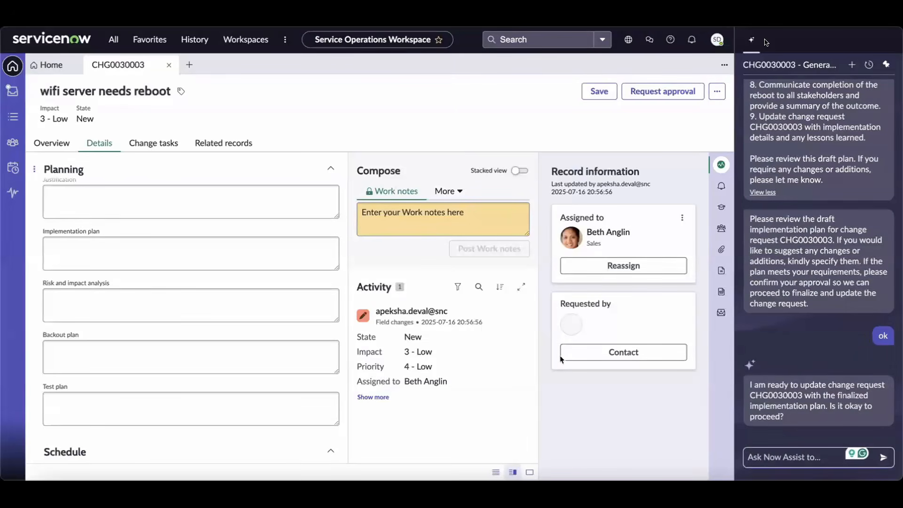
{"action": "left_click", "coordinate": [801, 455]}
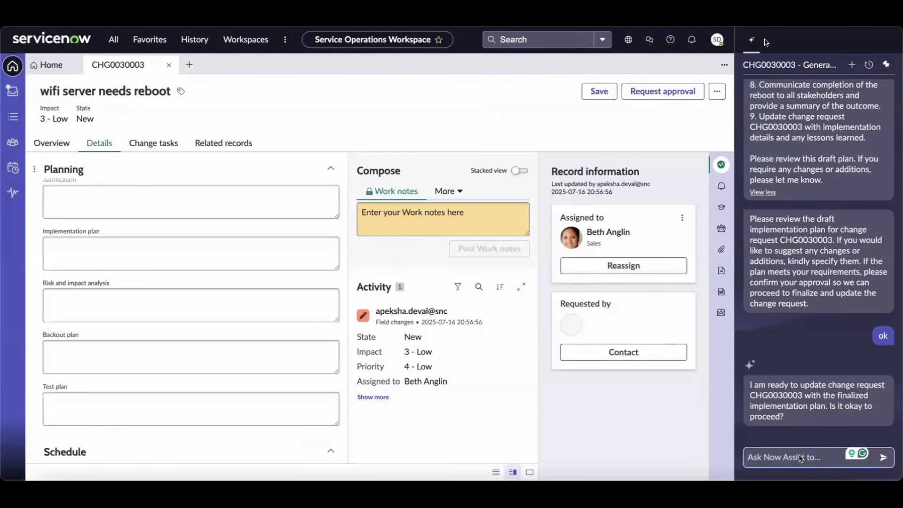
{"action": "type", "text": "yes"}
{"action": "key", "text": "Return"}
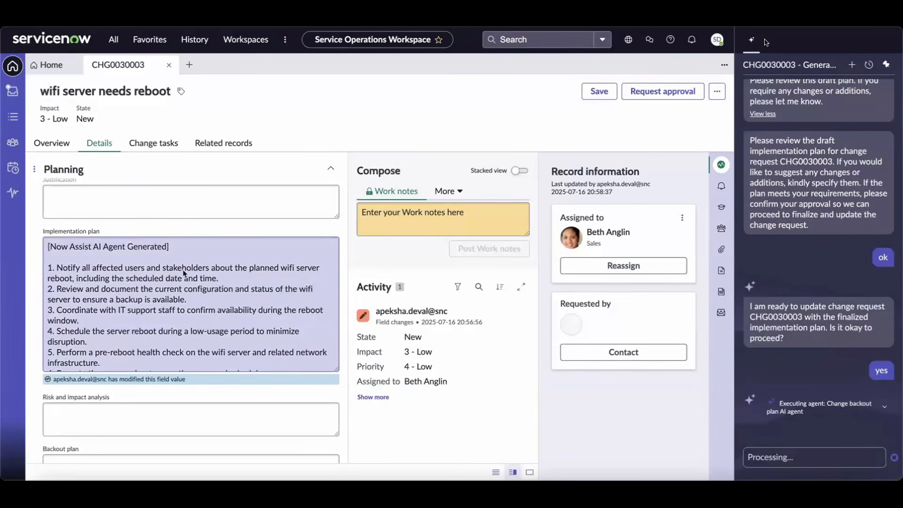
Review the generated text in the change request's Implementation plan field and the other planning fields
{"action": "scroll", "coordinate": [182, 273], "scroll_direction": "down", "scroll_amount": 2}
{"action": "scroll", "coordinate": [119, 265], "scroll_direction": "up", "scroll_amount": 1}
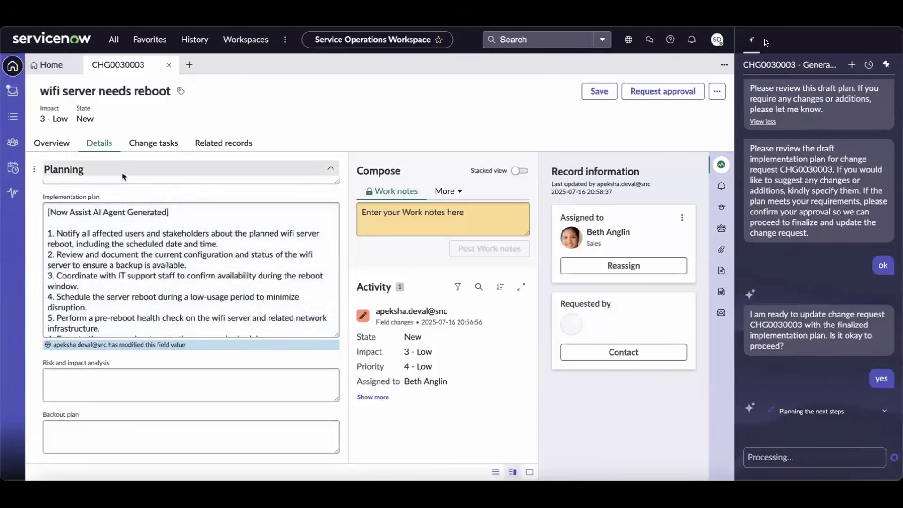
{"action": "scroll", "coordinate": [133, 268], "scroll_direction": "up", "scroll_amount": 1}
{"action": "scroll", "coordinate": [136, 291], "scroll_direction": "down", "scroll_amount": 2}
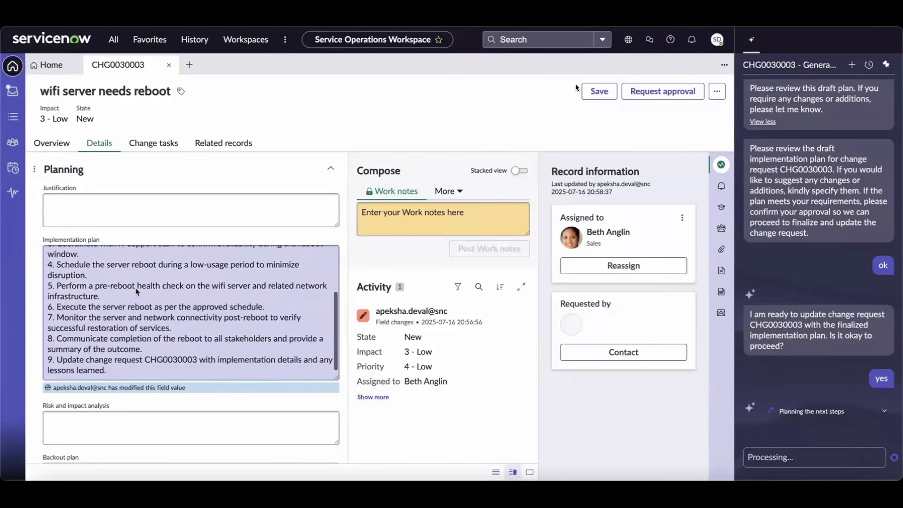
{"action": "scroll", "coordinate": [137, 291], "scroll_direction": "down", "scroll_amount": 1}
{"action": "scroll", "coordinate": [137, 290], "scroll_direction": "down", "scroll_amount": 3}
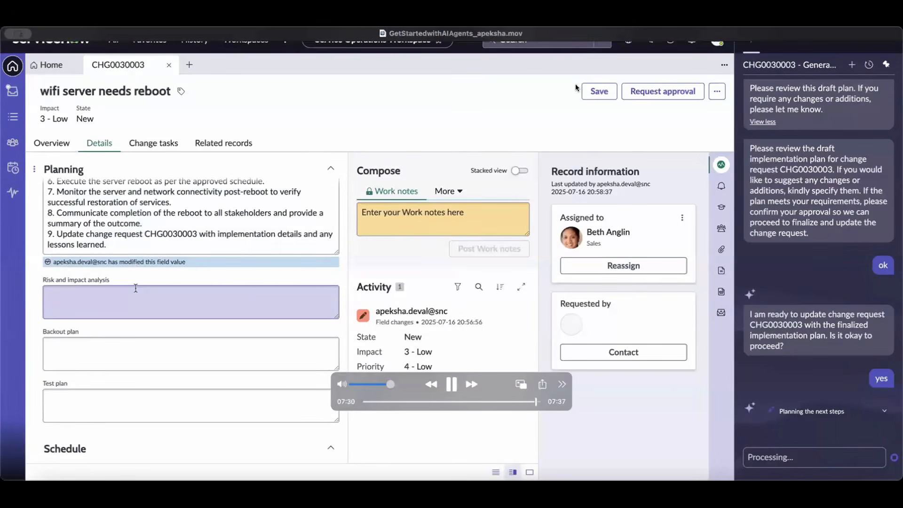
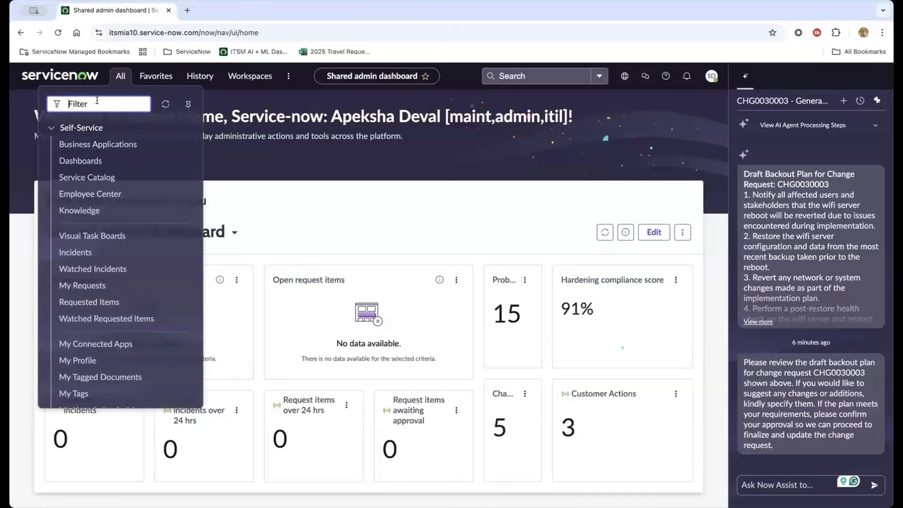
Find AI Agent Studio's Create and manage page with the filter "ai agen" and start a new agentic workflow
{"action": "type", "text": "ai agen"}
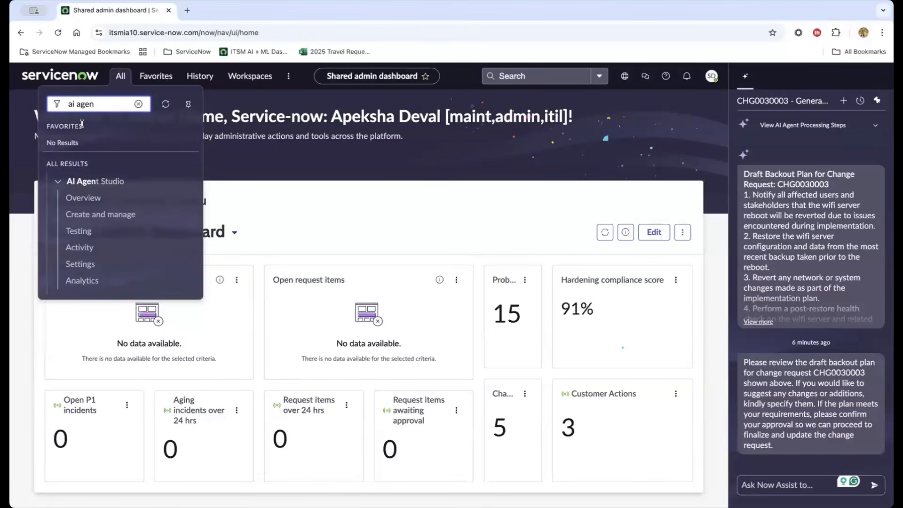
{"action": "left_click", "coordinate": [100, 214]}
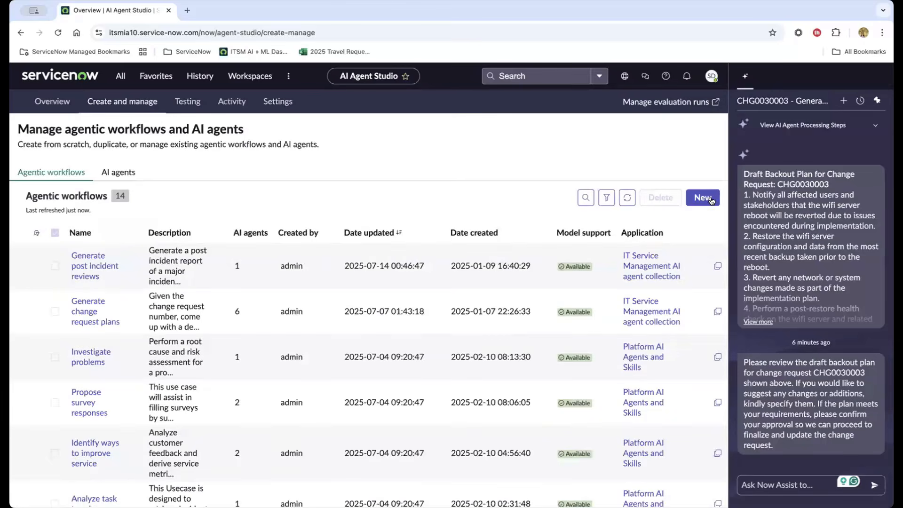
{"action": "left_click", "coordinate": [711, 201]}
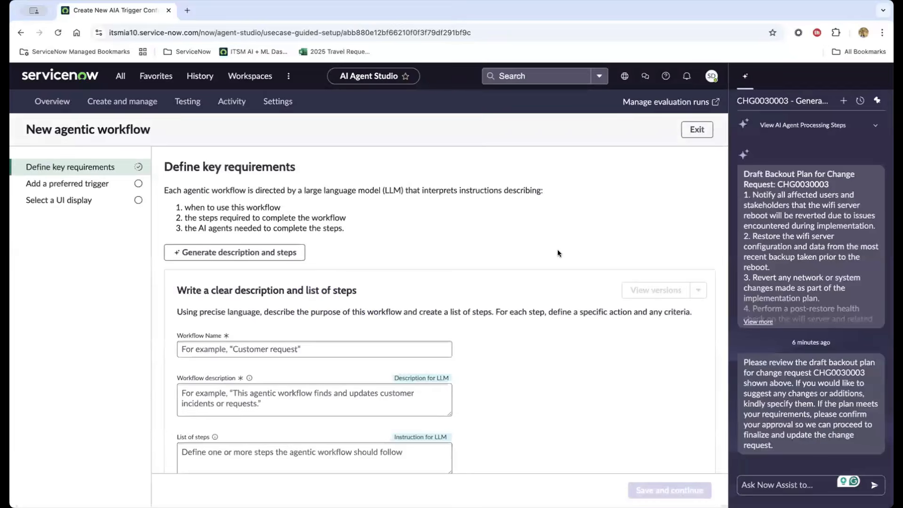
Look over the key requirements form and name the new agentic workflow "MIM communication"
{"action": "scroll", "coordinate": [557, 253], "scroll_direction": "down", "scroll_amount": 6}
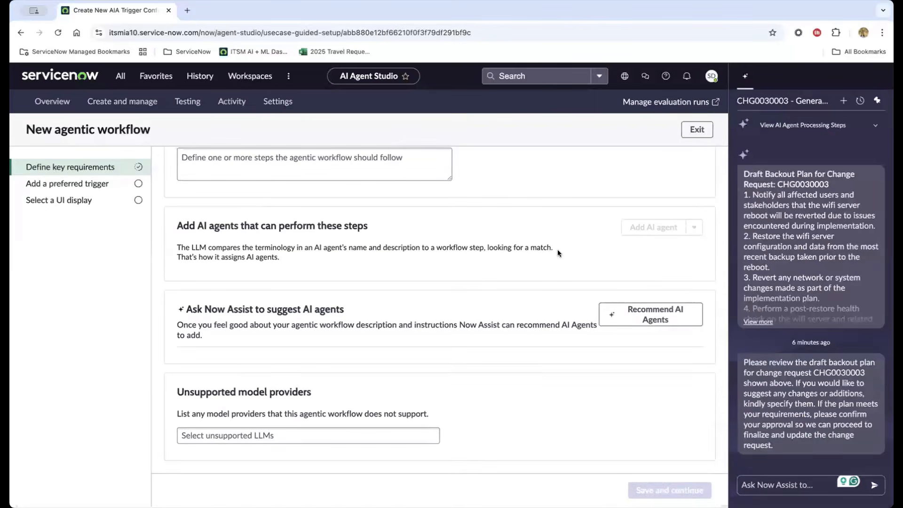
{"action": "scroll", "coordinate": [557, 249], "scroll_direction": "up", "scroll_amount": 6}
{"action": "scroll", "coordinate": [287, 251], "scroll_direction": "down", "scroll_amount": 2}
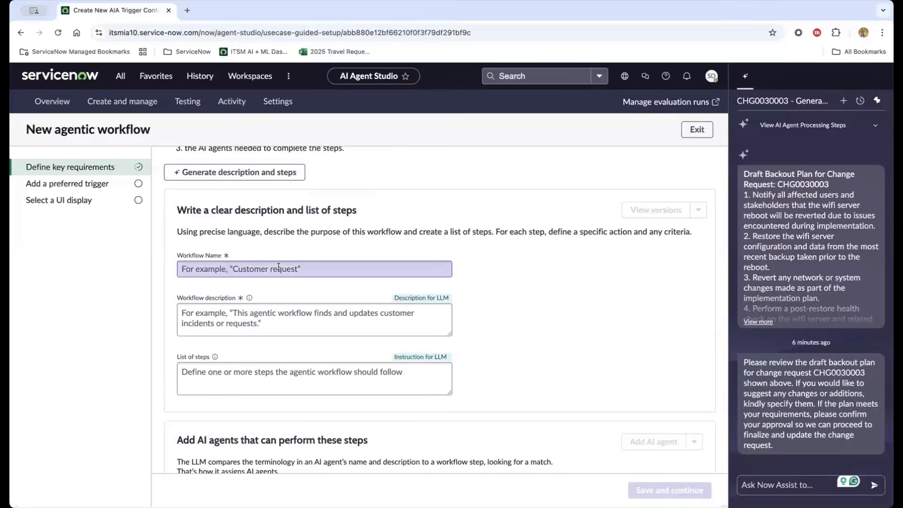
{"action": "left_click", "coordinate": [279, 266]}
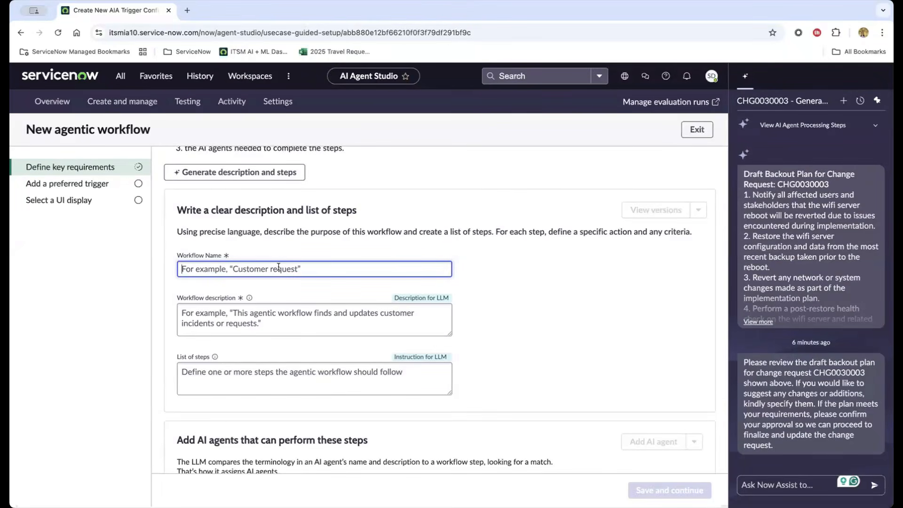
{"action": "type", "text": "MIM "}
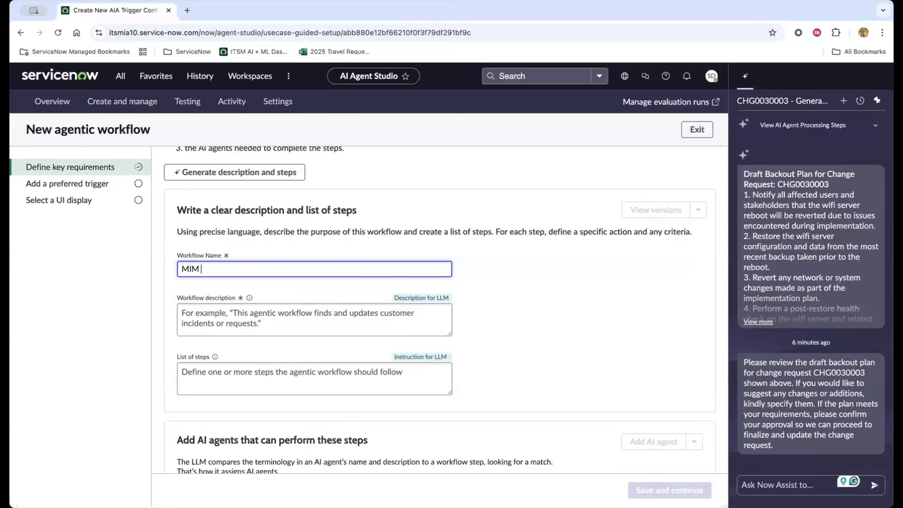
{"action": "type", "text": "communication"}
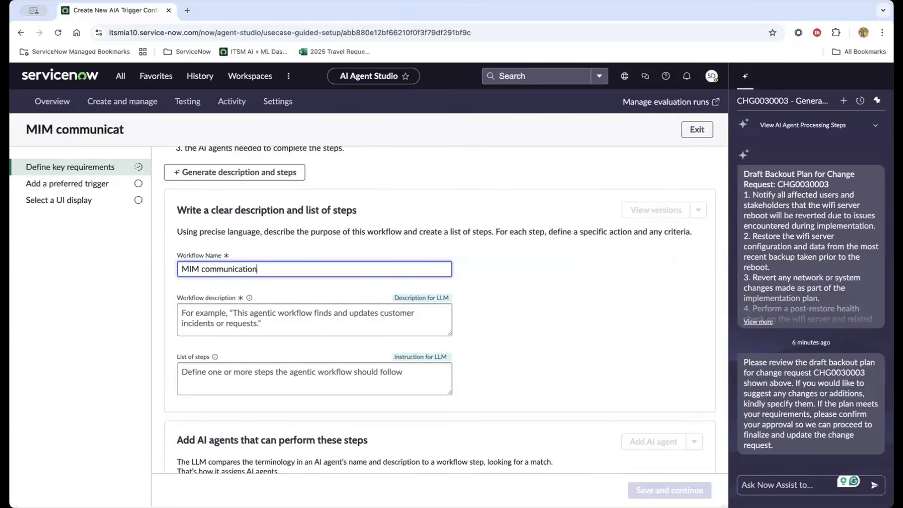
Copy the workflow name "MIM communication" into the workflow description
{"action": "left_click", "coordinate": [243, 311]}
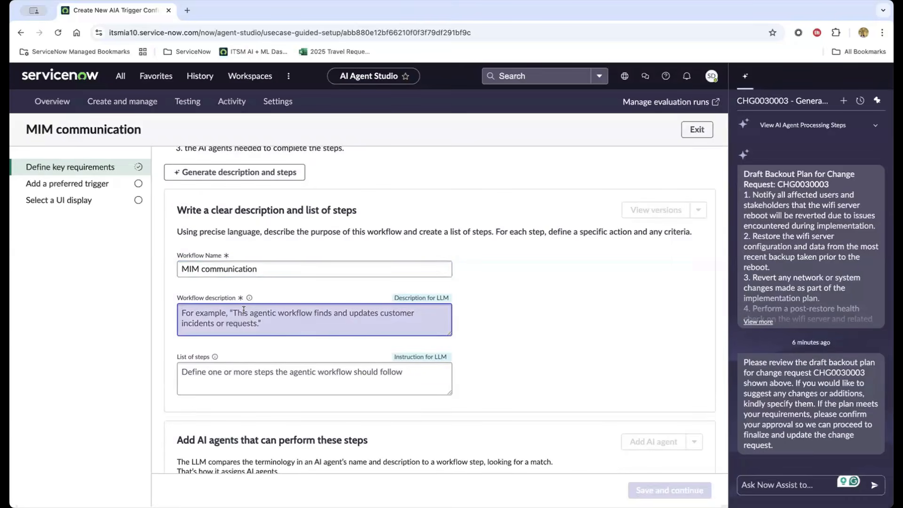
{"action": "left_click", "coordinate": [210, 374]}
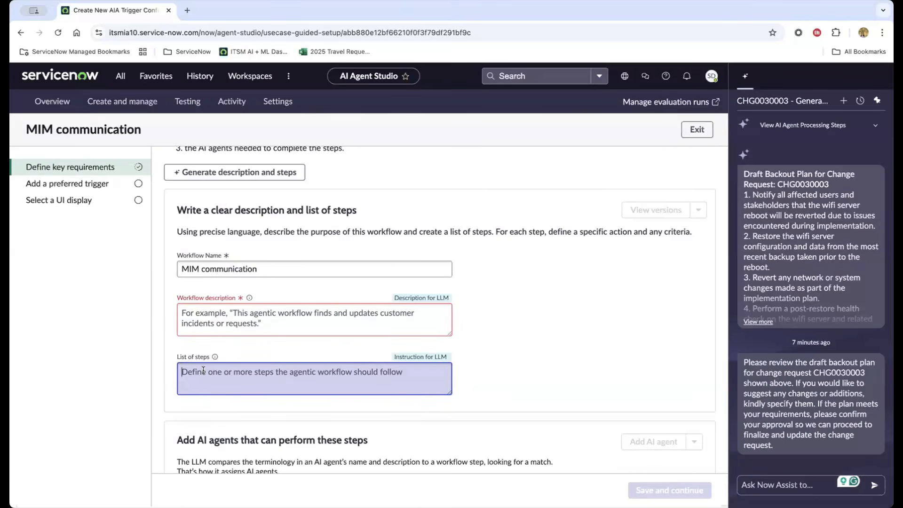
{"action": "key", "text": "shift+Tab"}
{"action": "key", "text": "shift+Tab"}
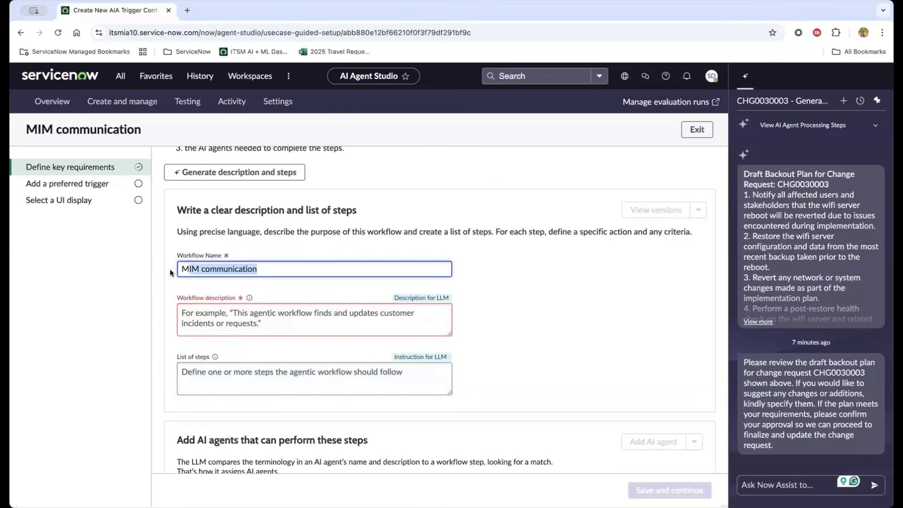
{"action": "key", "text": "ctrl+c"}
{"action": "left_click", "coordinate": [237, 320]}
{"action": "key", "text": "ctrl+v"}
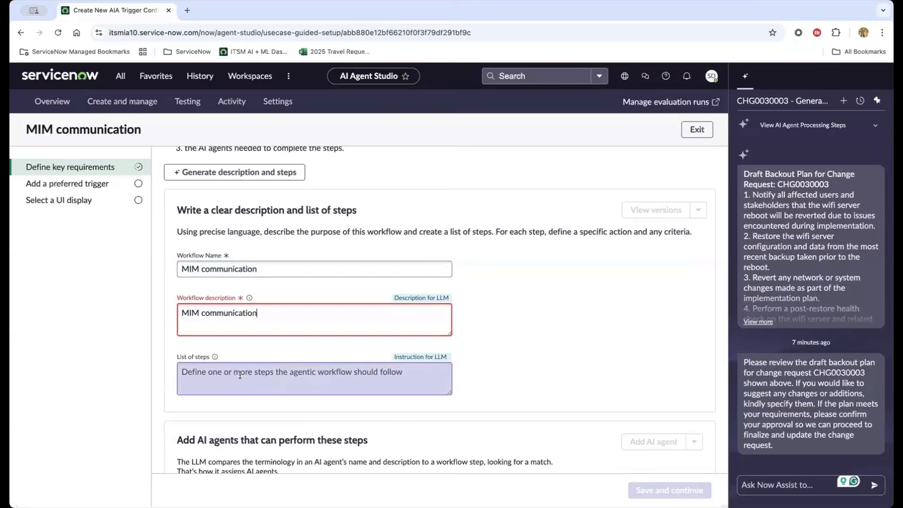
Enter "You are a MI manager, you need to send communication to stakeholders." as the workflow's list of steps
{"action": "left_click", "coordinate": [240, 375]}
{"action": "type", "text": "You are a "}
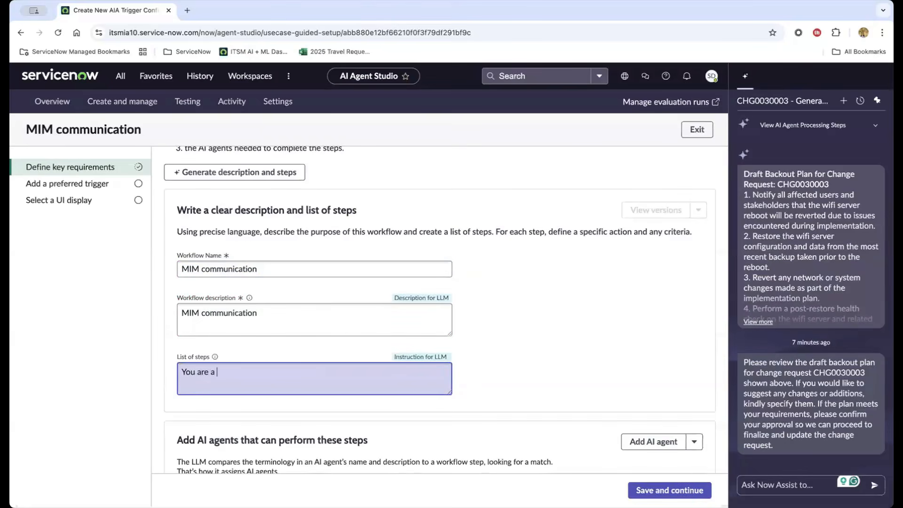
{"action": "type", "text": "MI manager, you need to send c"}
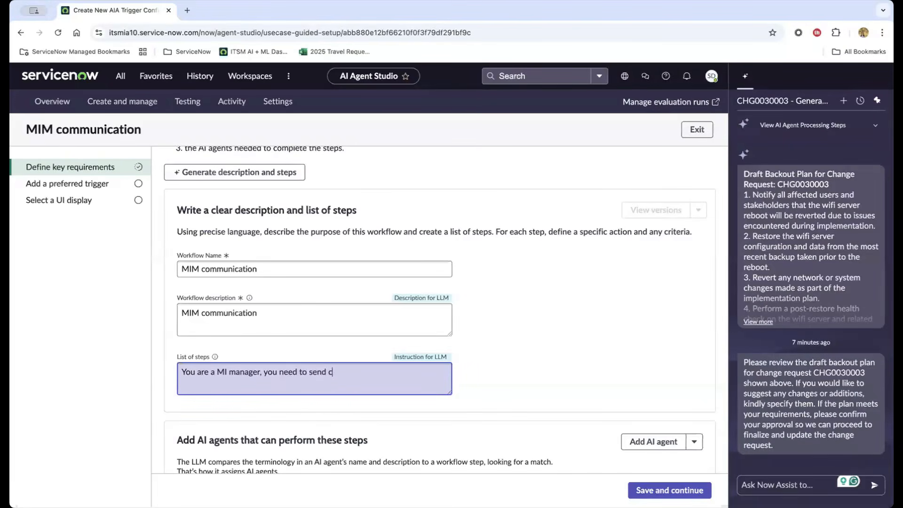
{"action": "type", "text": "ommunication to stakehlkd"}
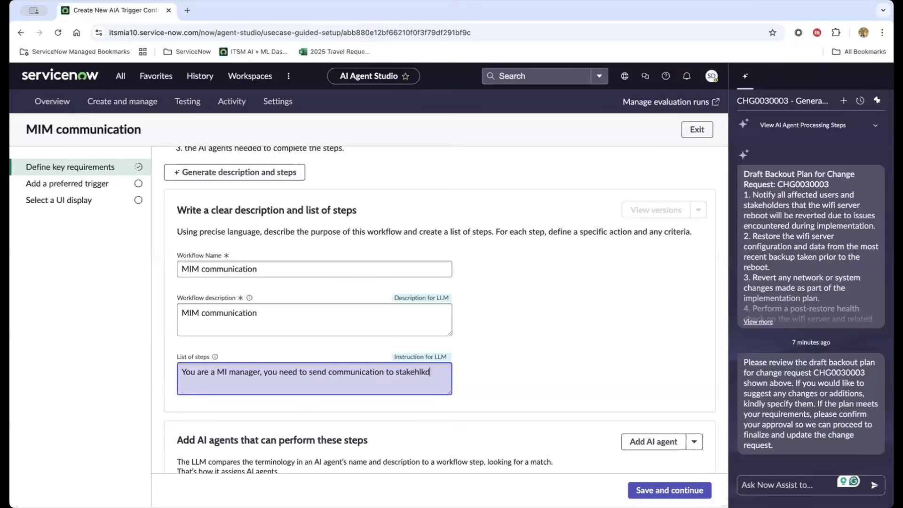
{"action": "key", "text": "BackSpace"}
{"action": "key", "text": "BackSpace"}
{"action": "key", "text": "BackSpace"}
{"action": "key", "text": "BackSpace"}
{"action": "type", "text": "holders."}
{"action": "scroll", "coordinate": [292, 374], "scroll_direction": "down", "scroll_amount": 3}
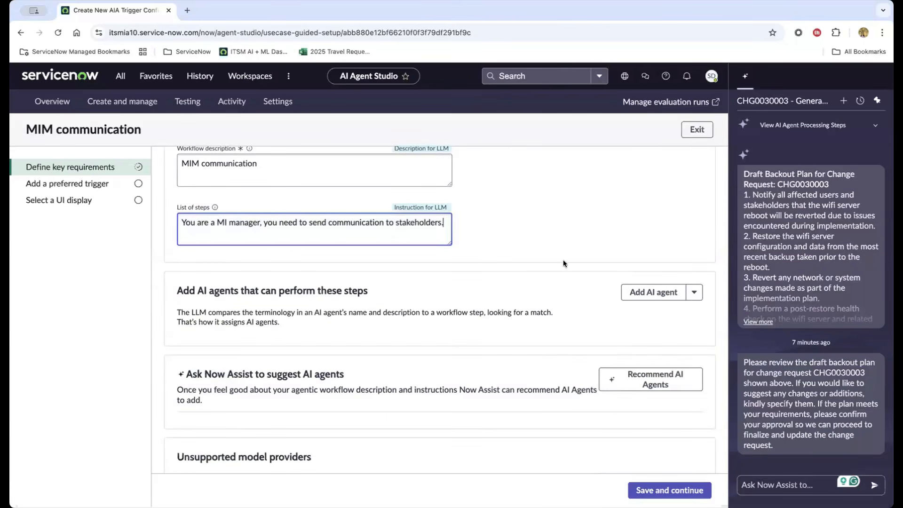
Save the MIM communication workflow's key requirements and continue to the trigger definition
{"action": "scroll", "coordinate": [563, 263], "scroll_direction": "up", "scroll_amount": 5}
{"action": "scroll", "coordinate": [564, 263], "scroll_direction": "down", "scroll_amount": 3}
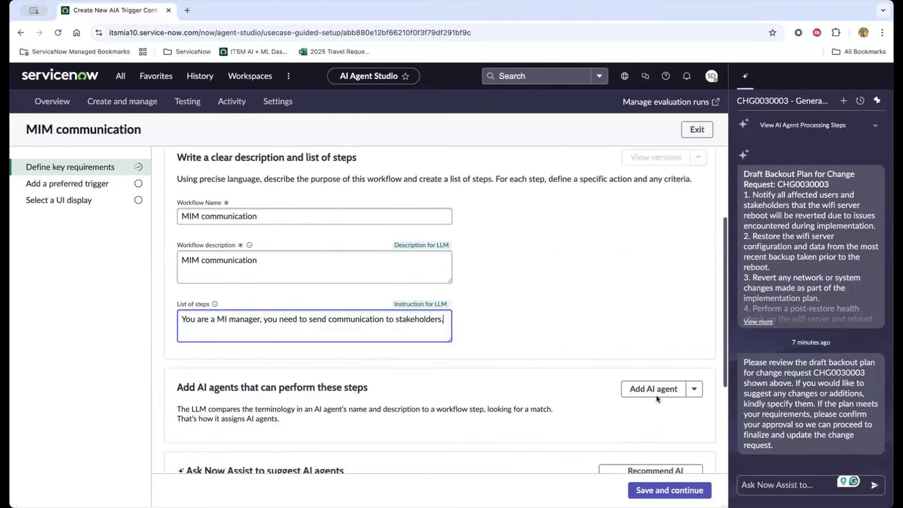
{"action": "left_click", "coordinate": [672, 491]}
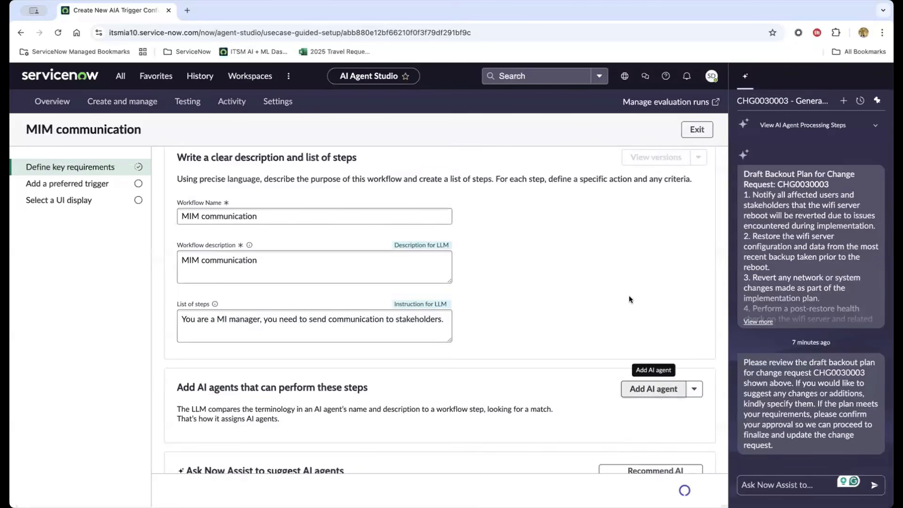
{"action": "scroll", "coordinate": [628, 295], "scroll_direction": "down", "scroll_amount": 1}
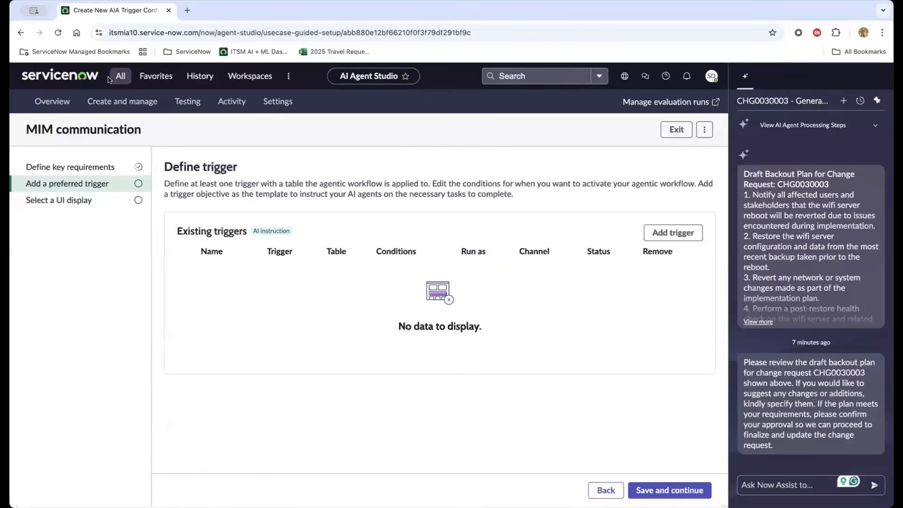
Return to the workflow's key requirements and start creating a new AI agent to perform its steps
{"action": "left_click", "coordinate": [75, 166]}
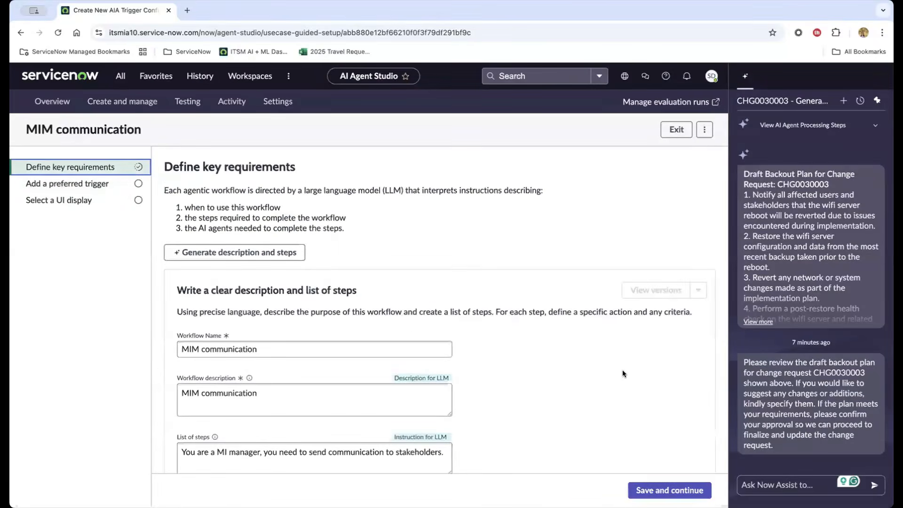
{"action": "scroll", "coordinate": [622, 371], "scroll_direction": "down", "scroll_amount": 6}
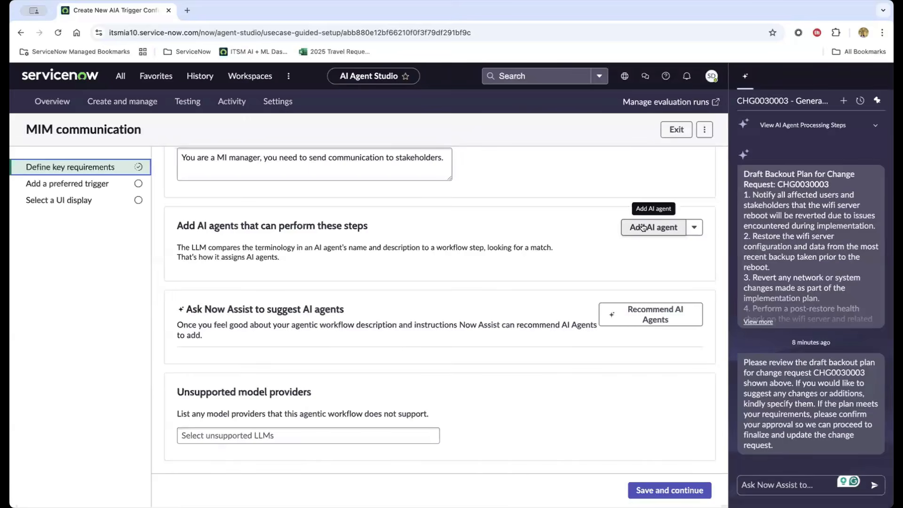
{"action": "left_click", "coordinate": [693, 228]}
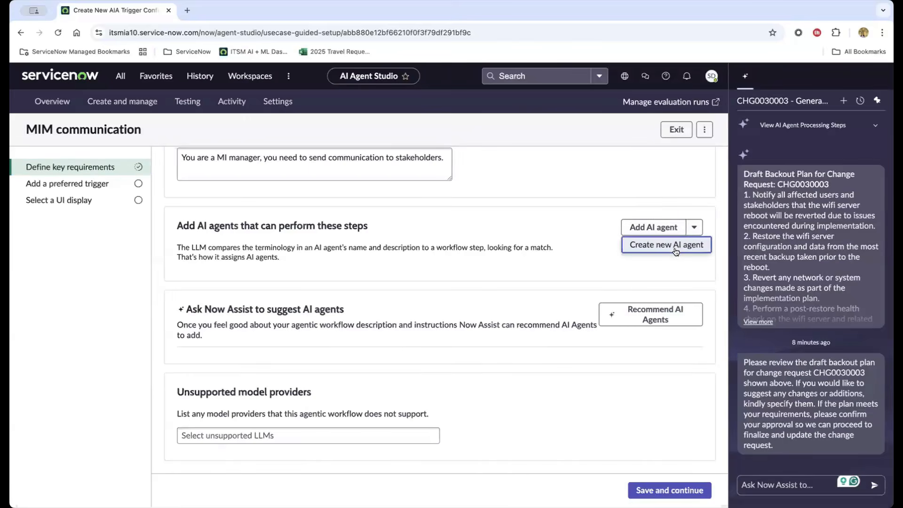
{"action": "left_click", "coordinate": [675, 244]}
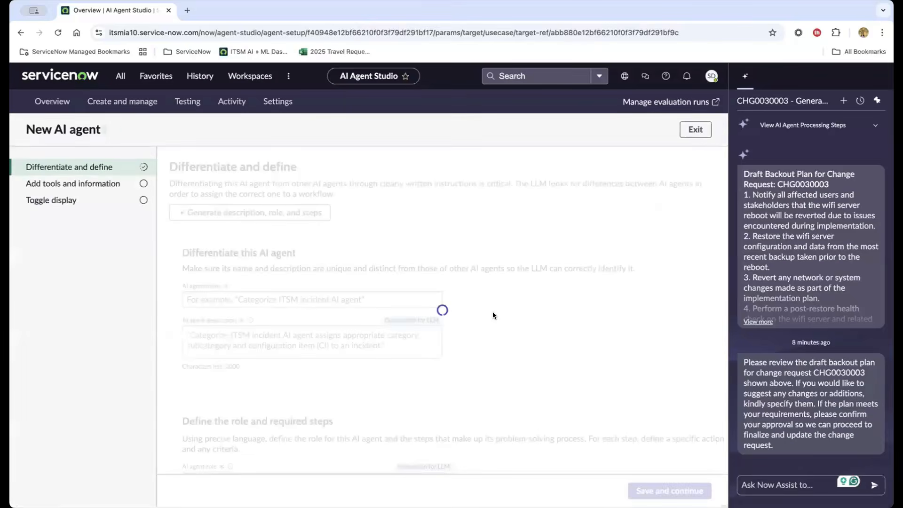
Name the new AI agent "send communication"
{"action": "scroll", "coordinate": [564, 243], "scroll_direction": "down", "scroll_amount": 1}
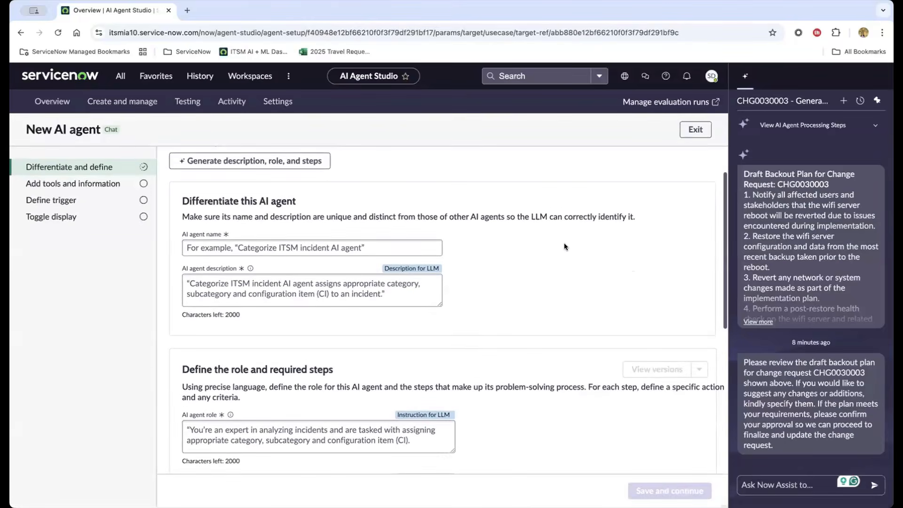
{"action": "scroll", "coordinate": [564, 243], "scroll_direction": "down", "scroll_amount": 5}
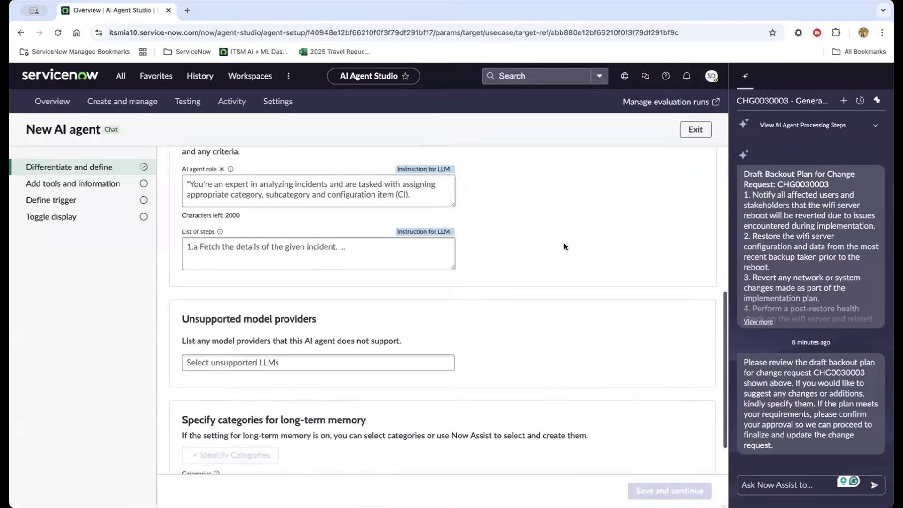
{"action": "scroll", "coordinate": [564, 243], "scroll_direction": "up", "scroll_amount": 6}
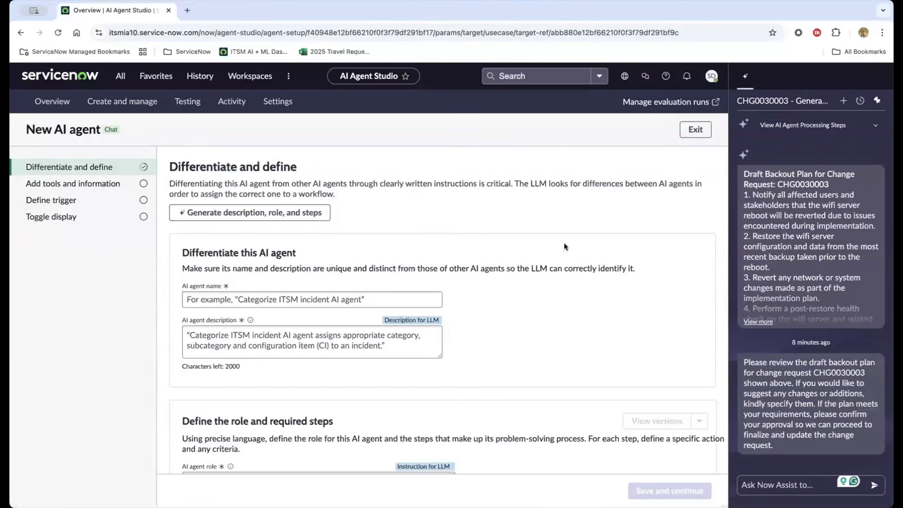
{"action": "scroll", "coordinate": [564, 247], "scroll_direction": "down", "scroll_amount": 1}
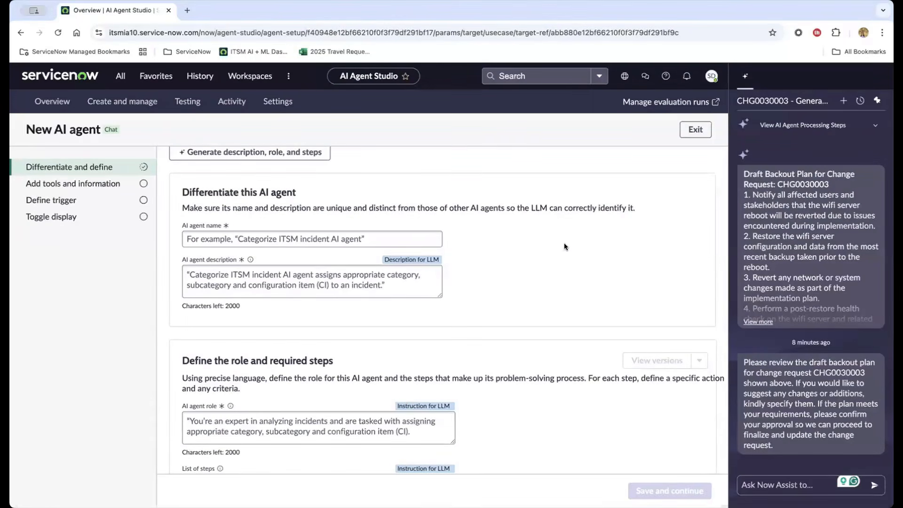
{"action": "left_click", "coordinate": [264, 239]}
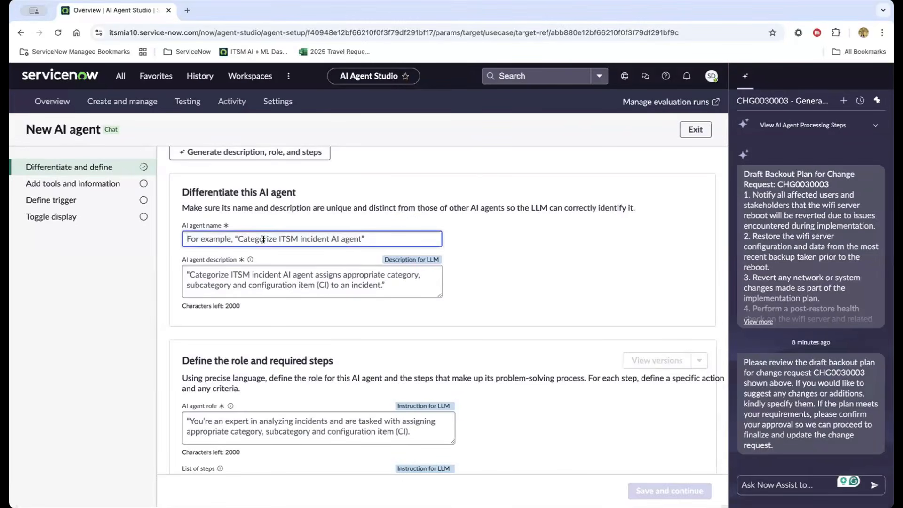
{"action": "type", "text": "send"}
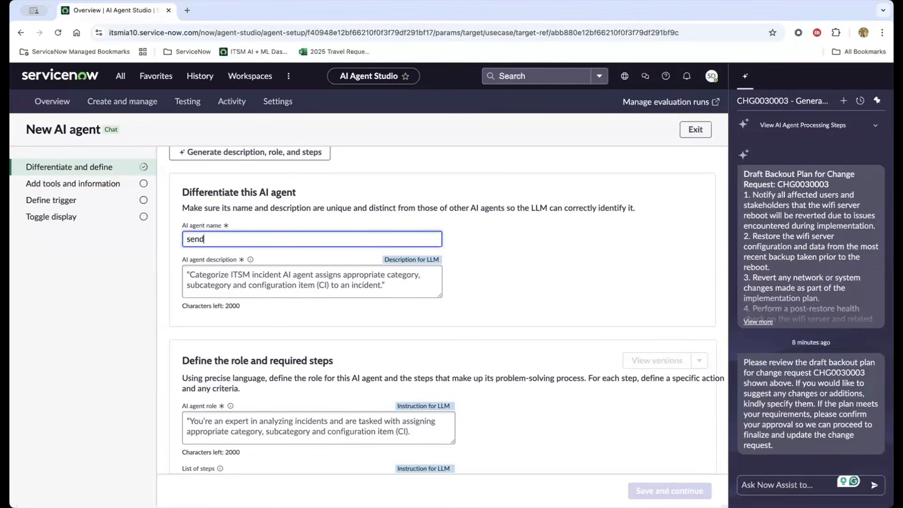
{"action": "type", "text": " communictaio"}
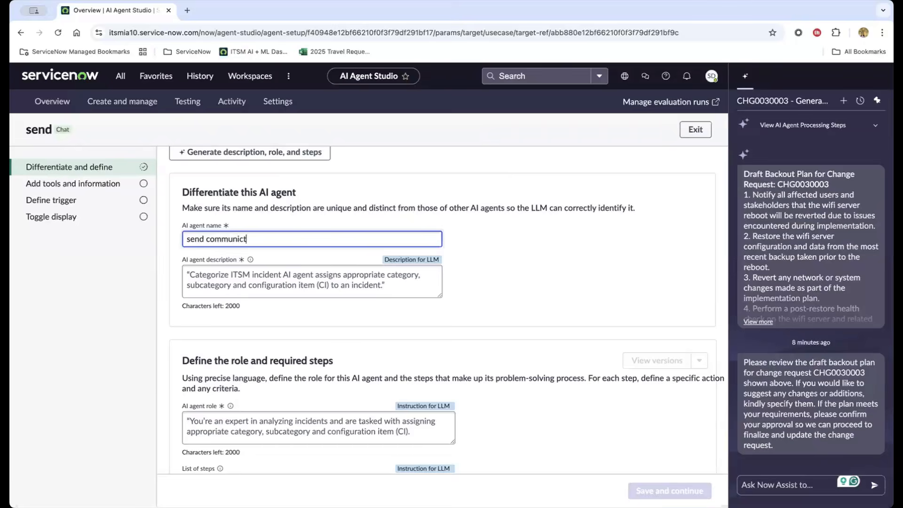
{"action": "key", "text": "BackSpace"}
{"action": "key", "text": "BackSpace"}
{"action": "key", "text": "BackSpace"}
{"action": "key", "text": "BackSpace"}
{"action": "type", "text": "a"}
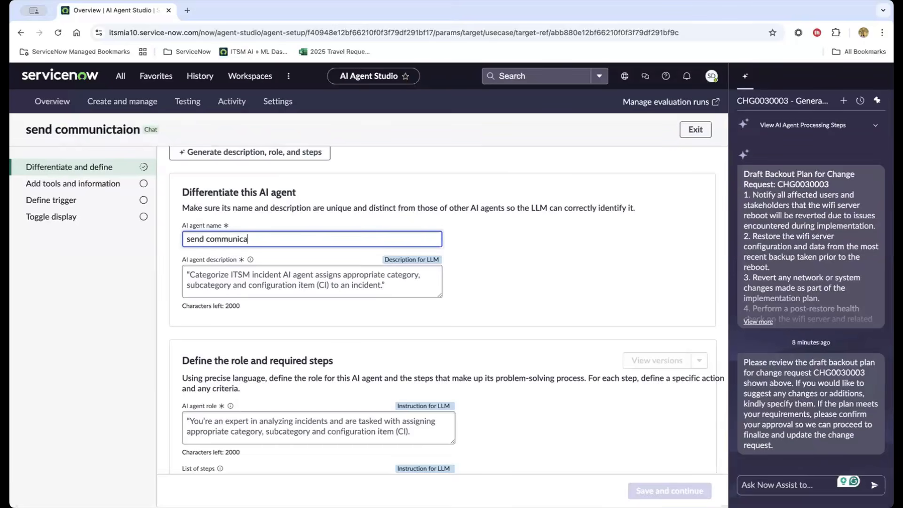
{"action": "type", "text": "tion"}
Copy the agent name "send communication" into the AI agent description
{"action": "key", "text": "ctrl+a"}
{"action": "key", "text": "super+c"}
{"action": "left_click", "coordinate": [222, 282]}
{"action": "key", "text": "super+v"}
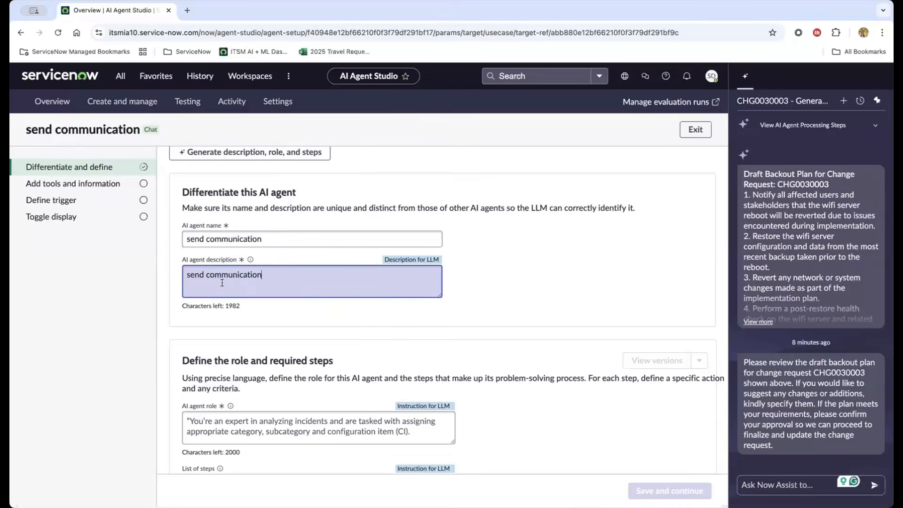
Set the AI agent's role to "MI manager" and its list of steps to "send communication"
{"action": "scroll", "coordinate": [273, 271], "scroll_direction": "down", "scroll_amount": 4}
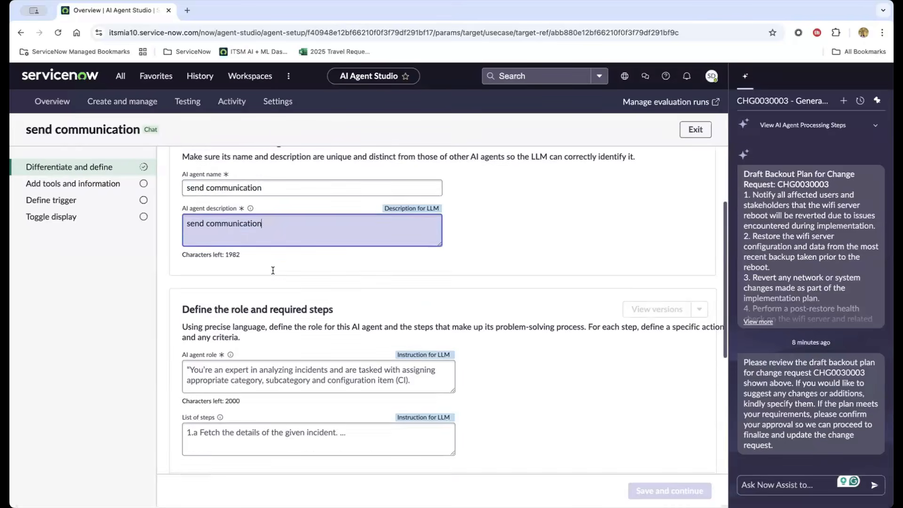
{"action": "left_click", "coordinate": [222, 248]}
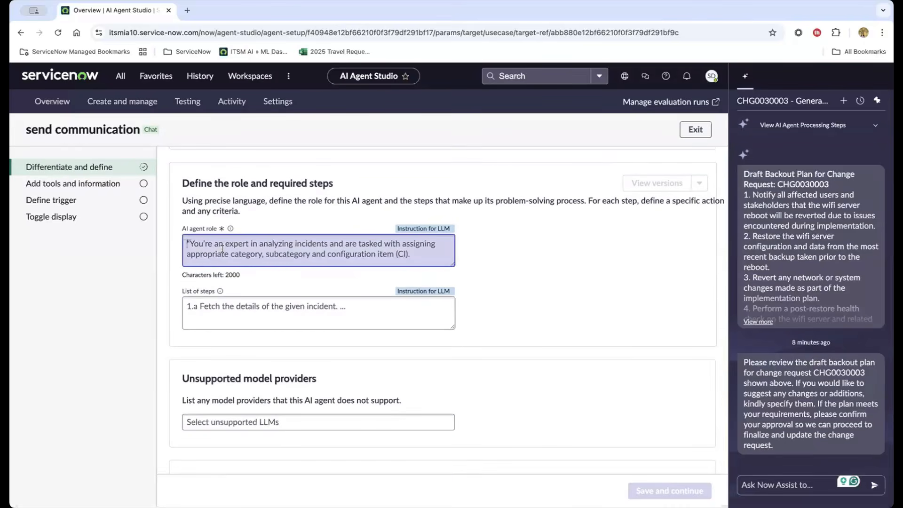
{"action": "type", "text": "MI manager"}
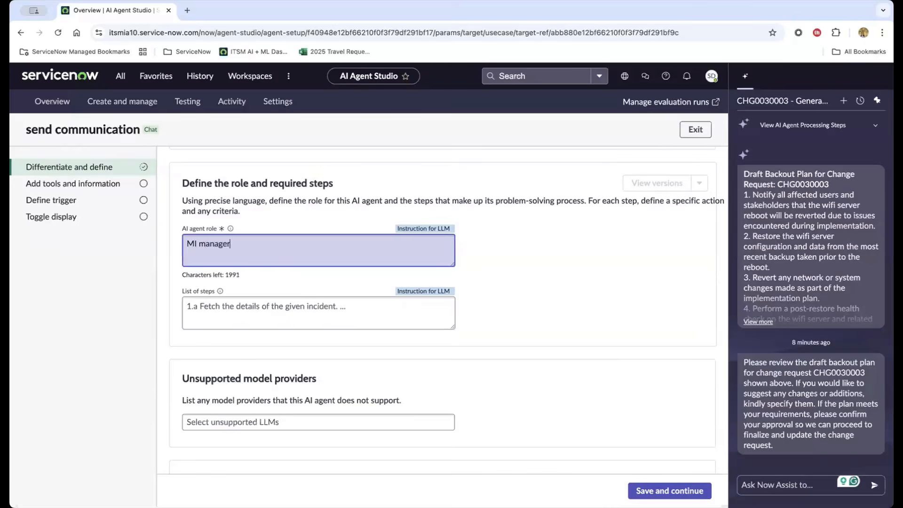
{"action": "left_click", "coordinate": [249, 306]}
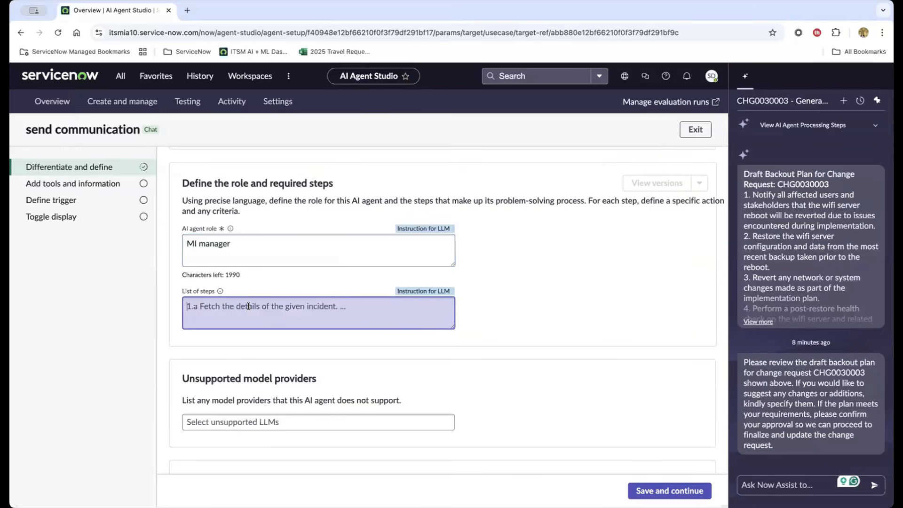
{"action": "key", "text": "ctrl+v"}
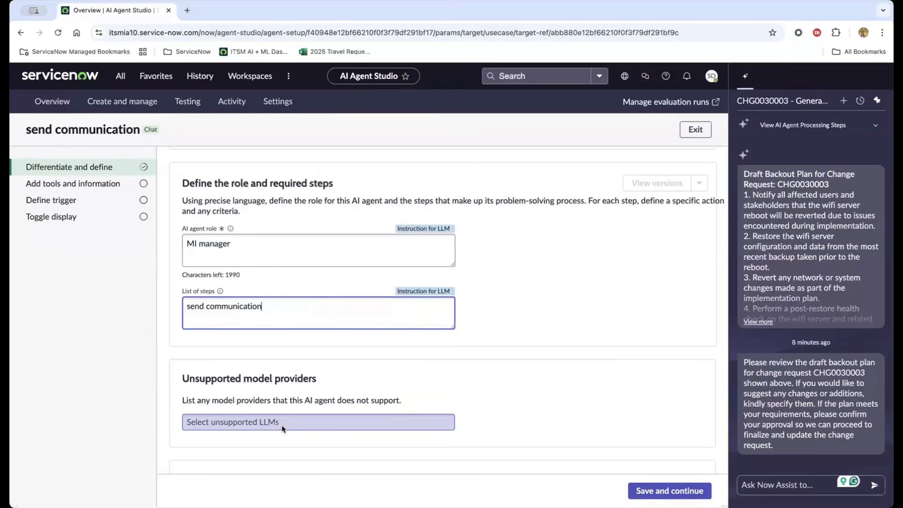
Save the agent's definition, continue to its tools and information, and view the tool types that can be added
{"action": "left_click", "coordinate": [294, 415]}
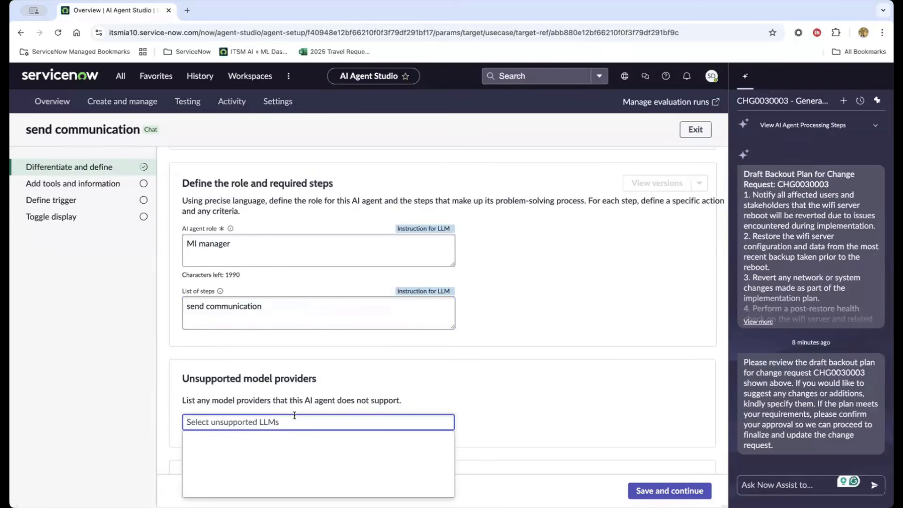
{"action": "left_click", "coordinate": [582, 400]}
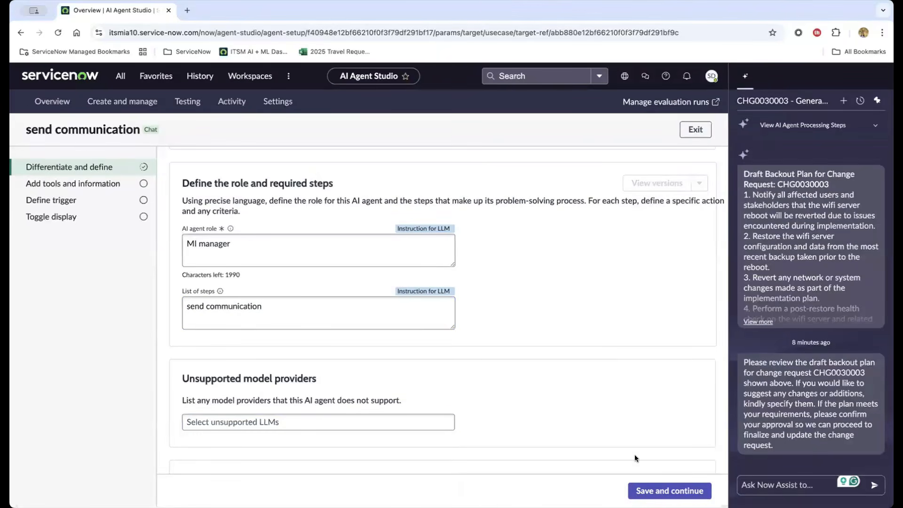
{"action": "left_click", "coordinate": [664, 489]}
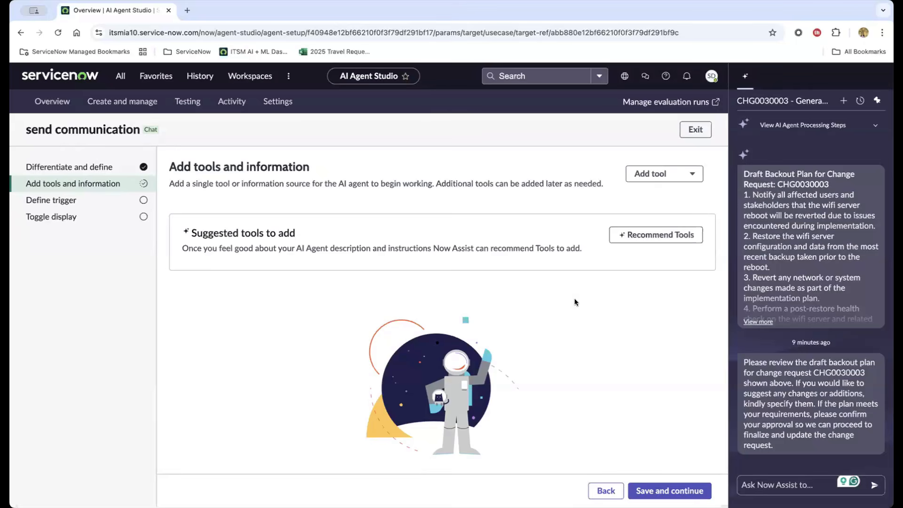
{"action": "left_click", "coordinate": [668, 175]}
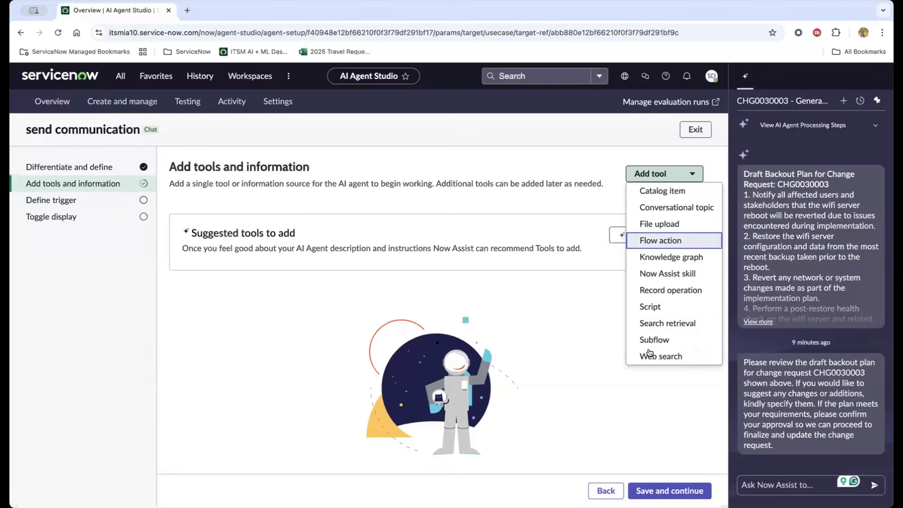
{"action": "left_click", "coordinate": [583, 332]}
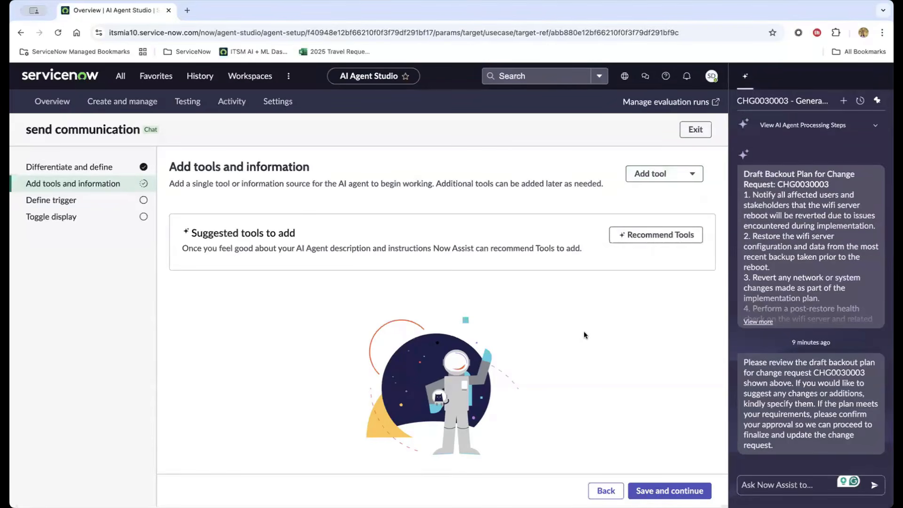
Review the send communication agent's trigger definition and its display channel options
{"action": "left_click", "coordinate": [73, 201]}
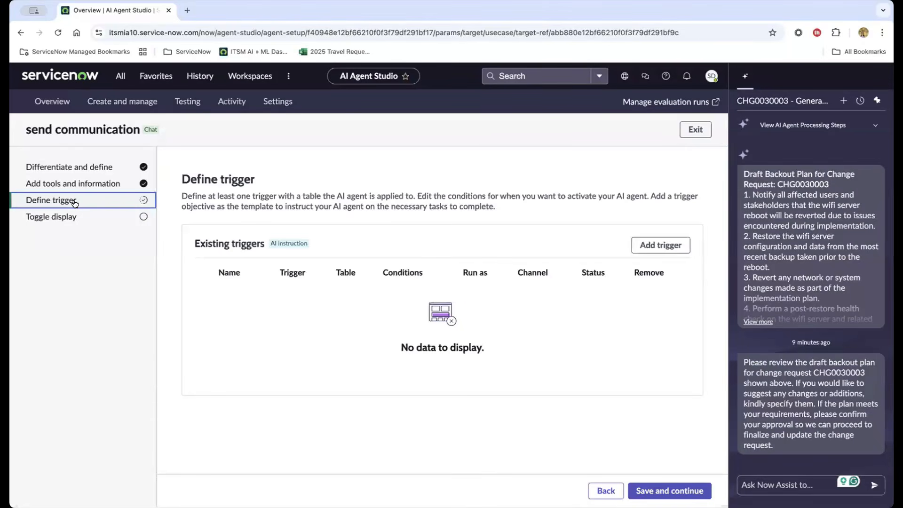
{"action": "left_click", "coordinate": [75, 217]}
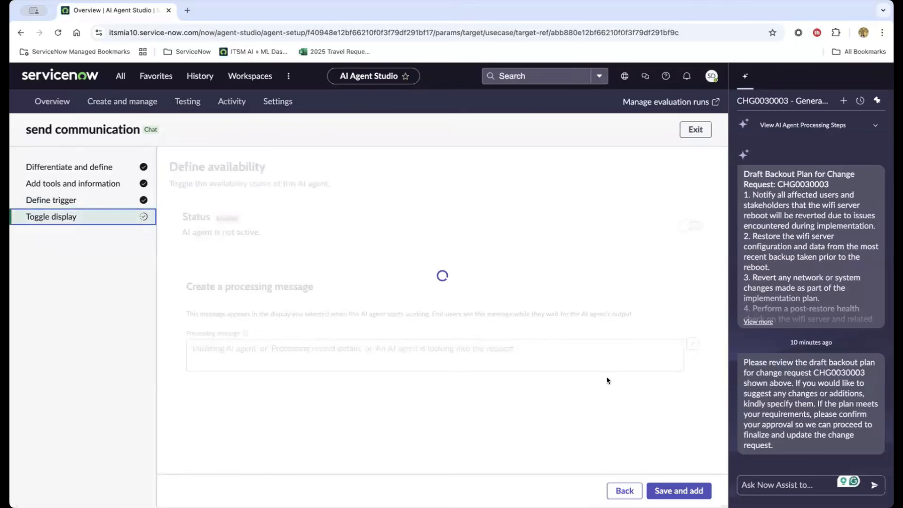
{"action": "scroll", "coordinate": [479, 411], "scroll_direction": "down", "scroll_amount": 3}
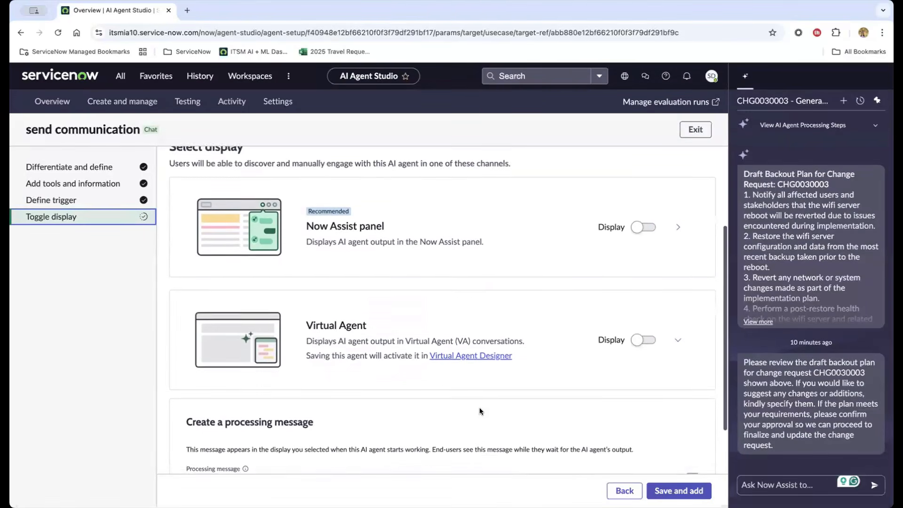
{"action": "scroll", "coordinate": [479, 407], "scroll_direction": "down", "scroll_amount": 2}
{"action": "scroll", "coordinate": [479, 407], "scroll_direction": "up", "scroll_amount": 3}
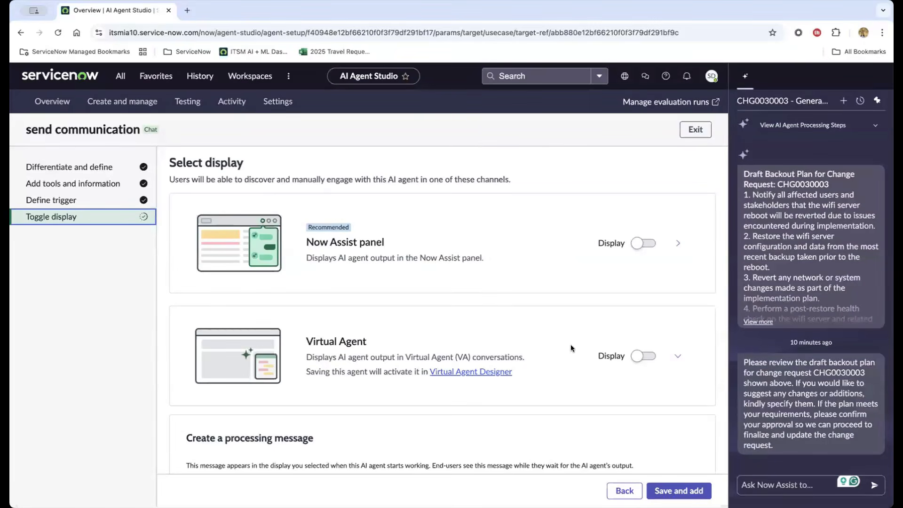
Go back to the agent's definition and exit the agent setup to the MIM communication workflow
{"action": "left_click", "coordinate": [622, 491]}
{"action": "left_click", "coordinate": [606, 490]}
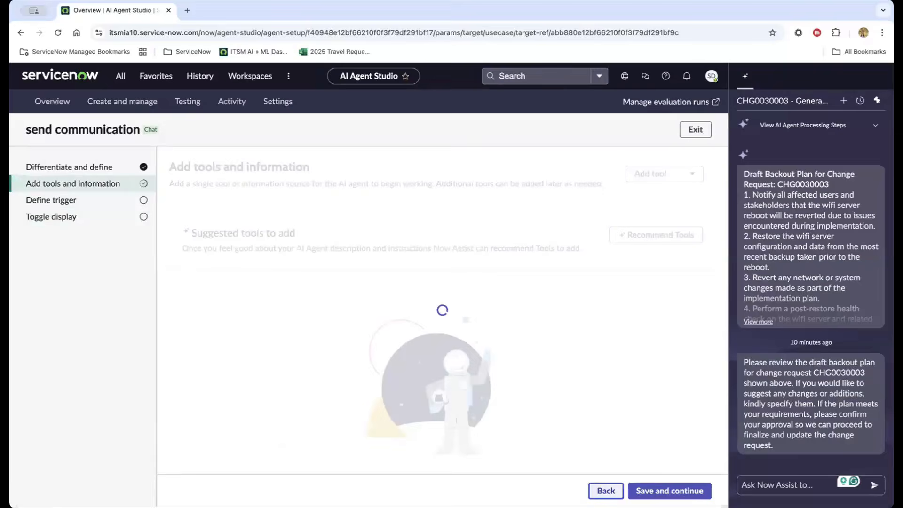
{"action": "left_click", "coordinate": [605, 492]}
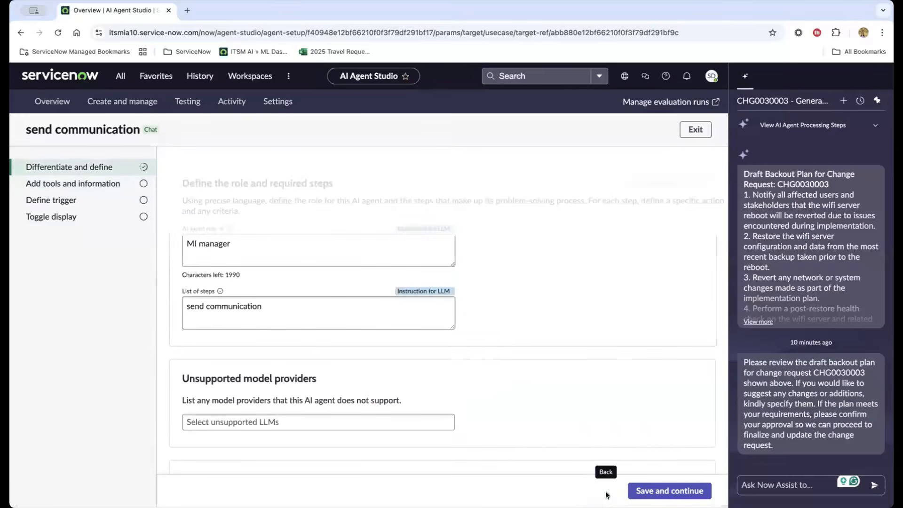
{"action": "left_click", "coordinate": [697, 131]}
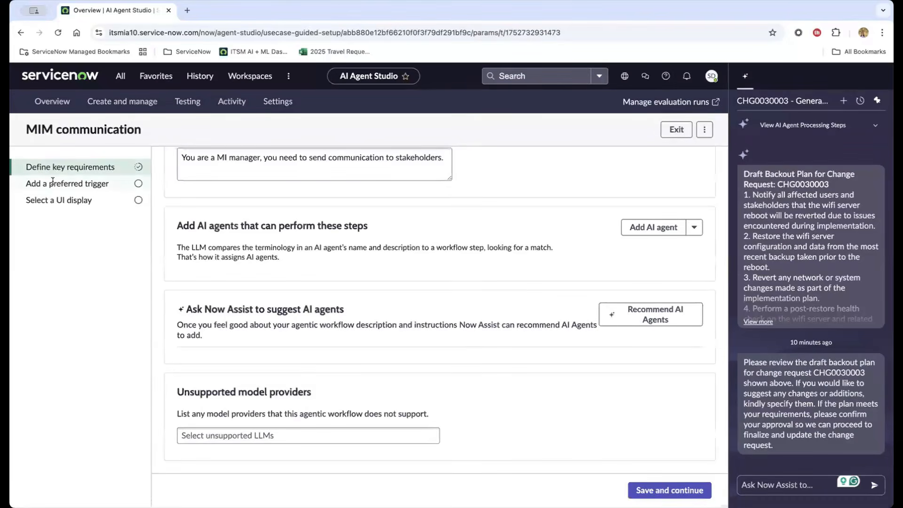
Examine the trigger types available for the MIM communication workflow without adding a trigger
{"action": "left_click", "coordinate": [52, 183]}
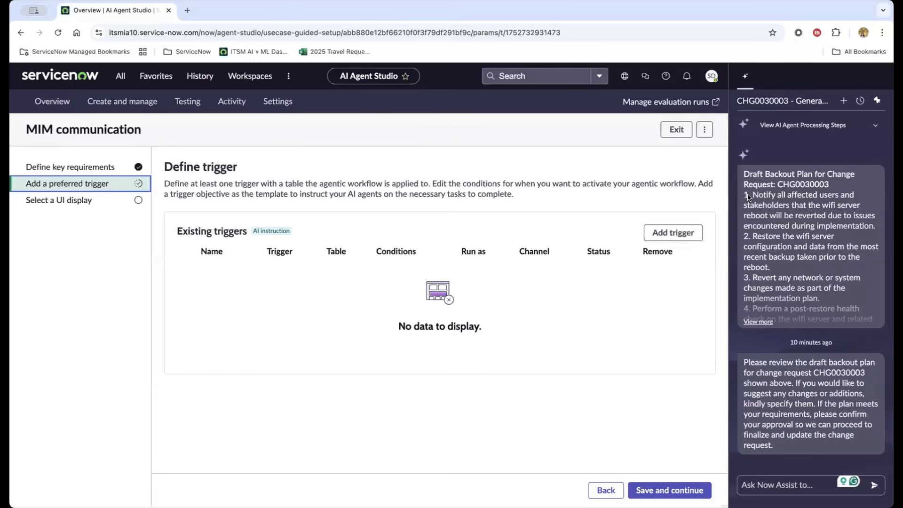
{"action": "left_click", "coordinate": [686, 235]}
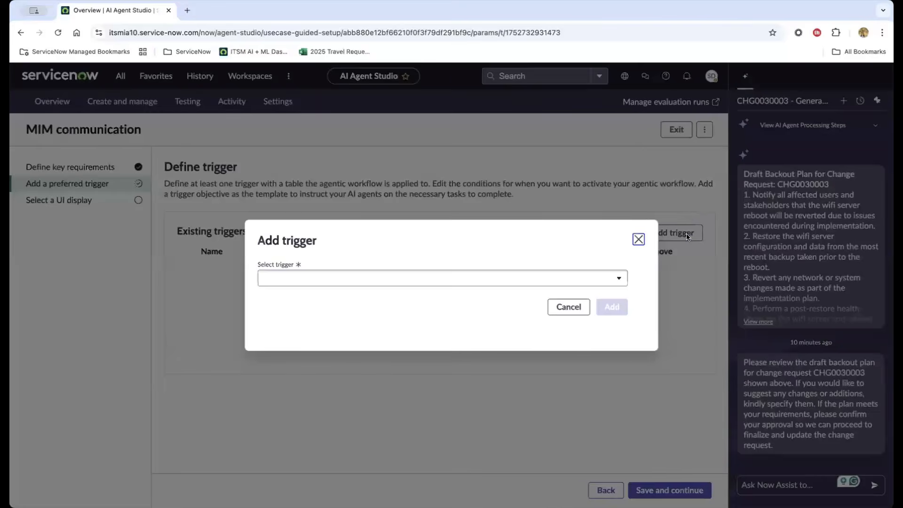
{"action": "left_click", "coordinate": [448, 284]}
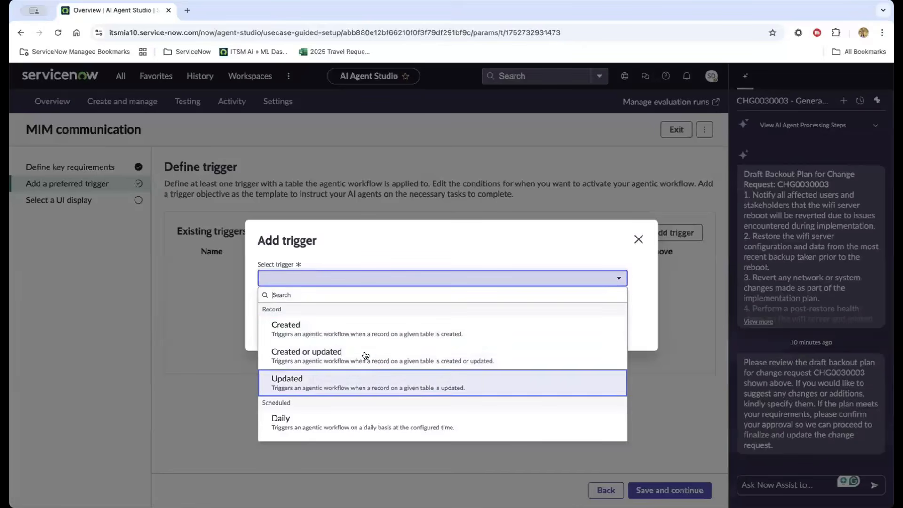
{"action": "scroll", "coordinate": [362, 348], "scroll_direction": "down", "scroll_amount": 3}
{"action": "scroll", "coordinate": [368, 349], "scroll_direction": "down", "scroll_amount": 2}
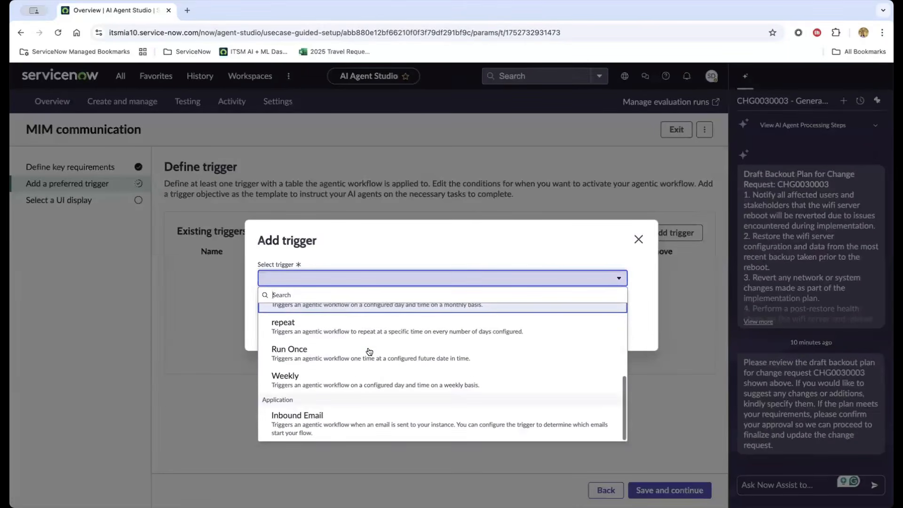
{"action": "scroll", "coordinate": [367, 329], "scroll_direction": "up", "scroll_amount": 5}
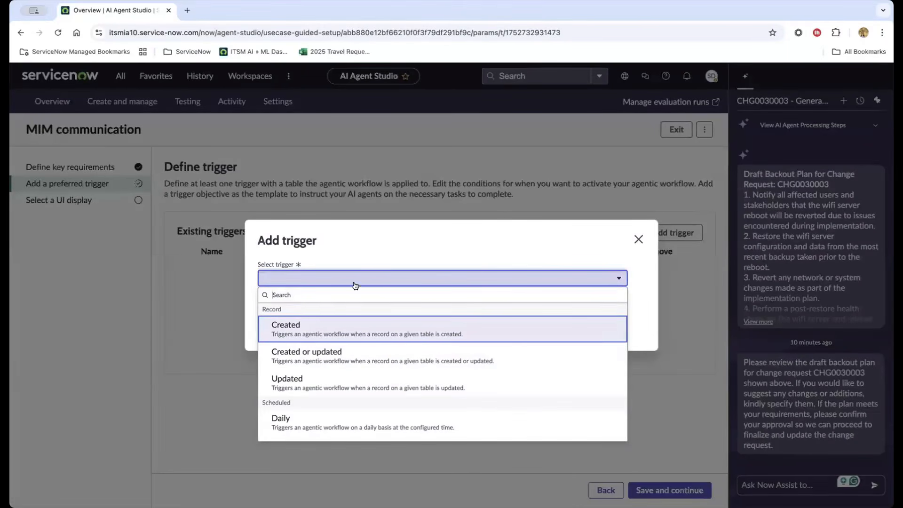
{"action": "left_click", "coordinate": [633, 242]}
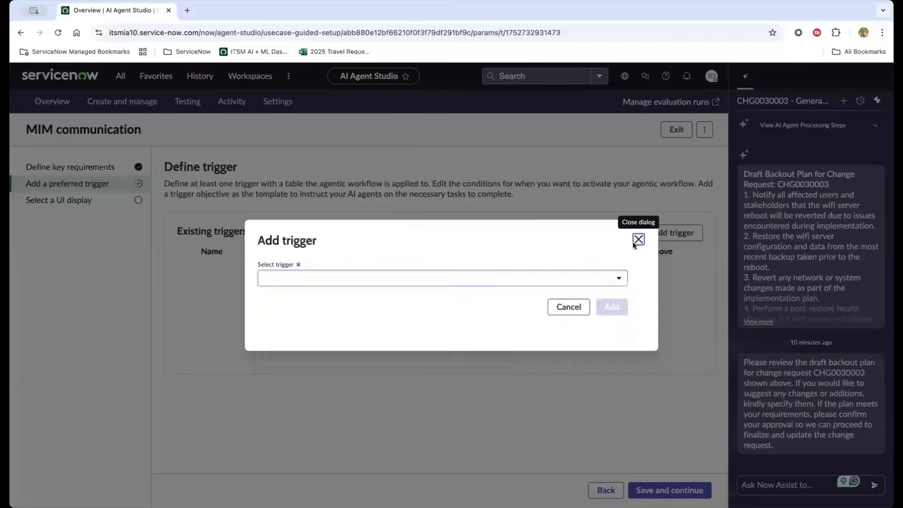
{"action": "left_click", "coordinate": [633, 241]}
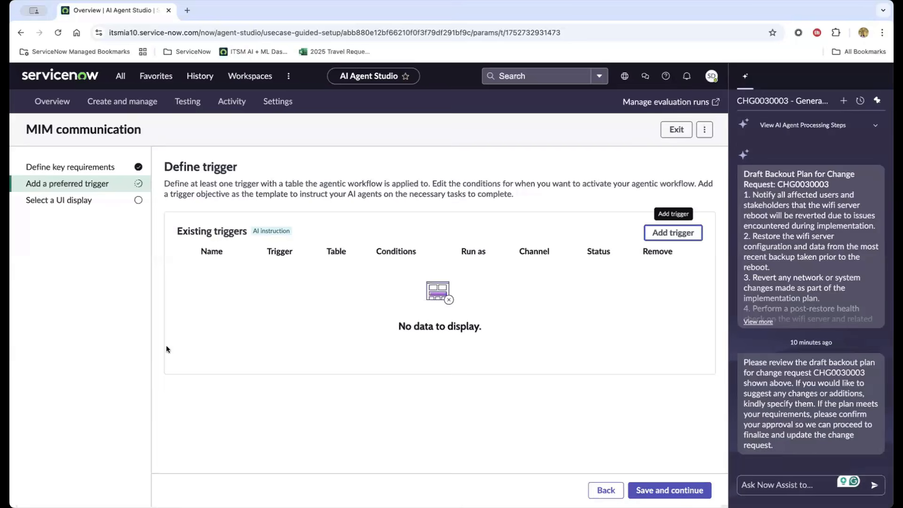
Turn on the Now Assist panel display for the MIM communication workflow, view its user role options, and go to testing
{"action": "left_click", "coordinate": [82, 200]}
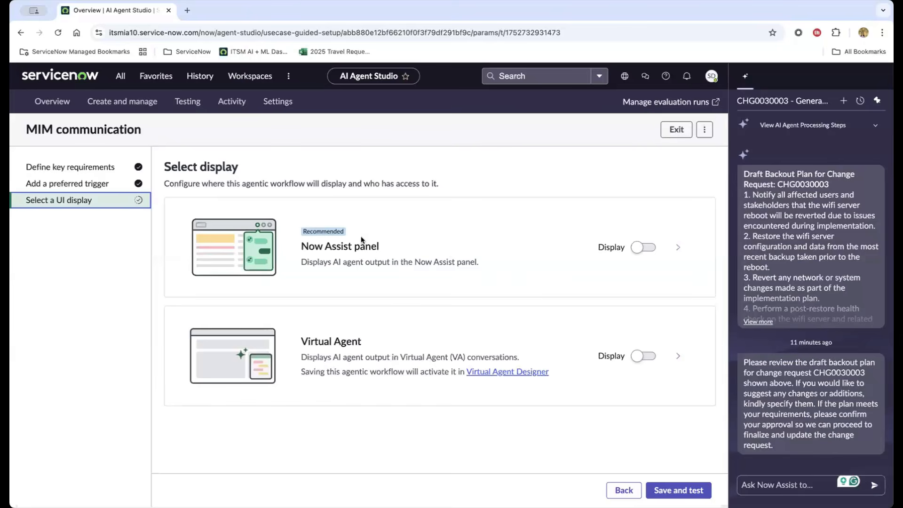
{"action": "left_click", "coordinate": [636, 246]}
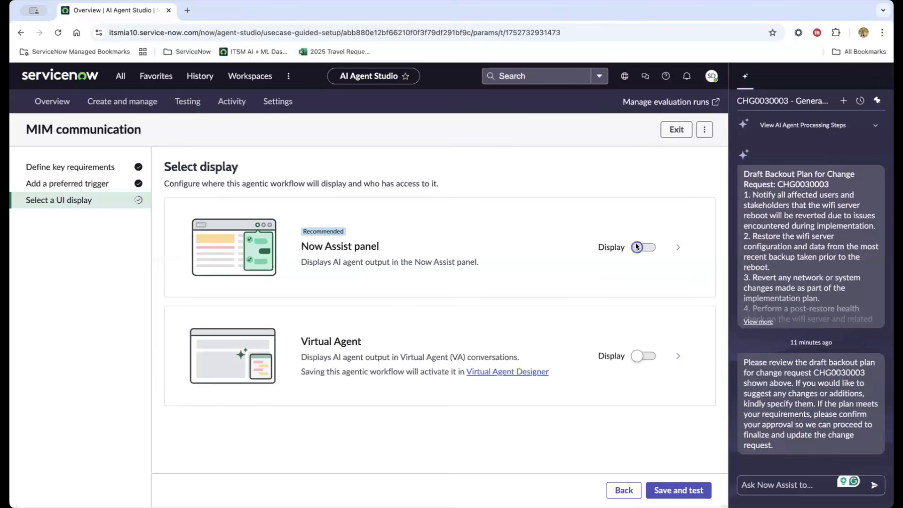
{"action": "left_click", "coordinate": [678, 247]}
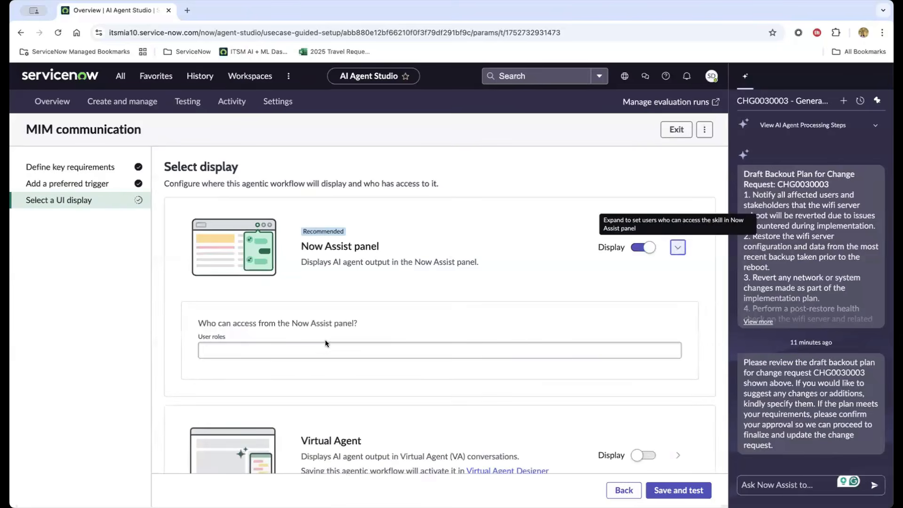
{"action": "left_click", "coordinate": [262, 352]}
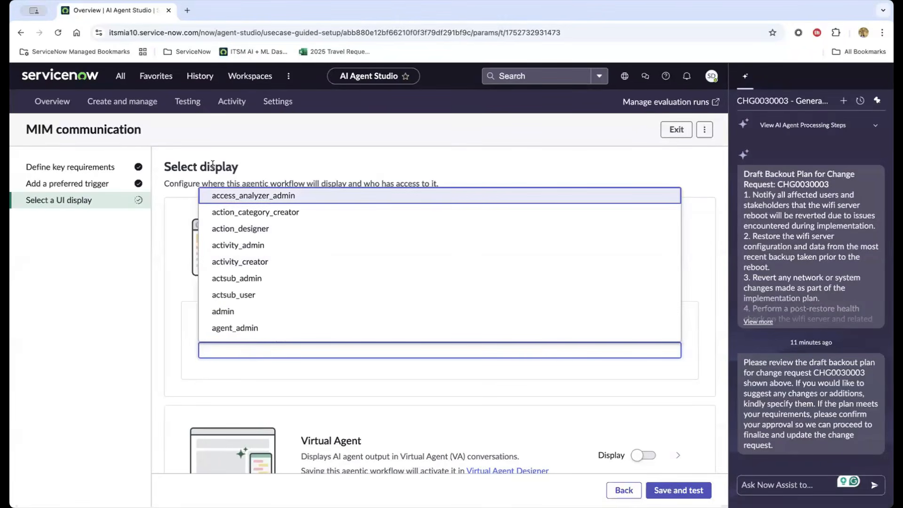
{"action": "left_click", "coordinate": [188, 103]}
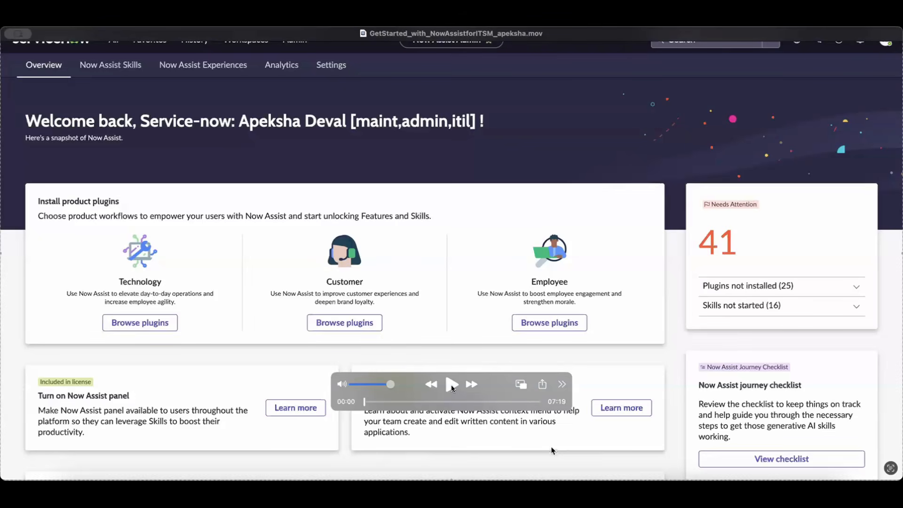
Play the Now Assist for ITSM getting-started recording and go to the Now Assist Admin console
{"action": "left_click", "coordinate": [450, 386]}
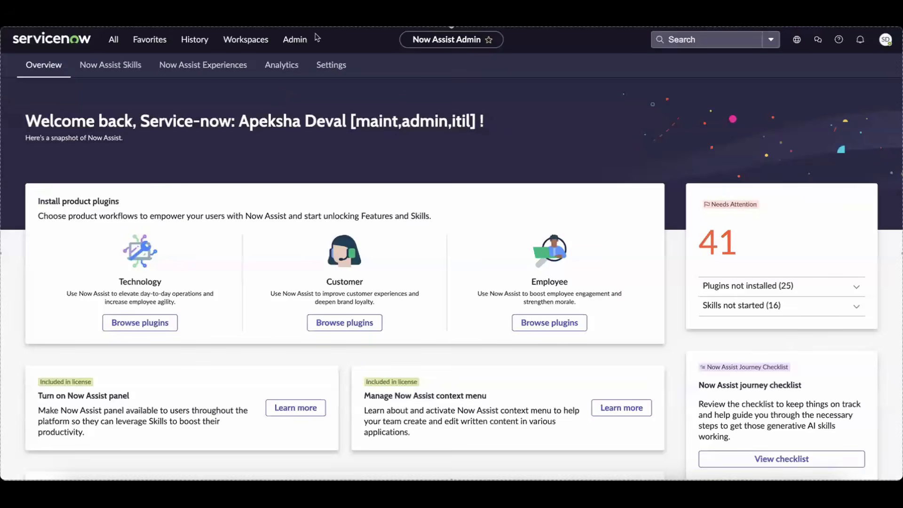
{"action": "left_click", "coordinate": [292, 40]}
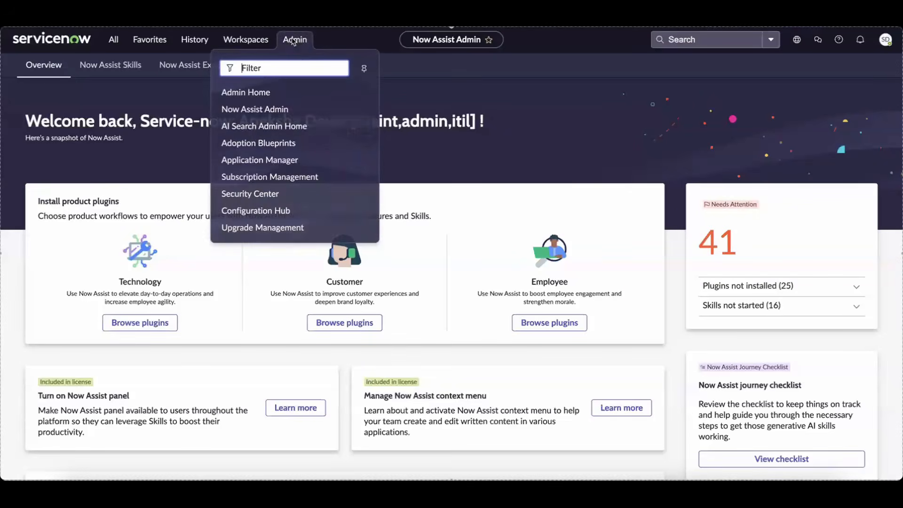
{"action": "left_click", "coordinate": [254, 110]}
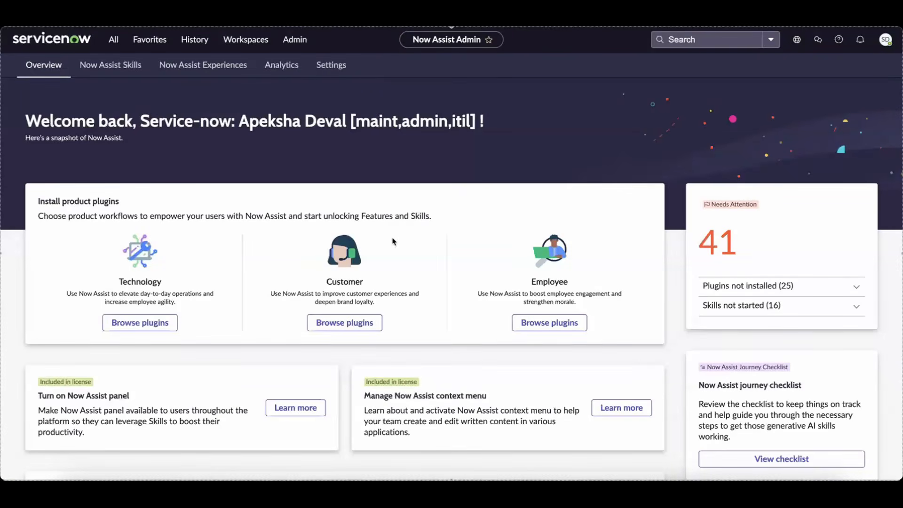
Browse the available Technology workflow plugins to find Now Assist for IT Service Management (ITSM)
{"action": "scroll", "coordinate": [393, 242], "scroll_direction": "down", "scroll_amount": 2}
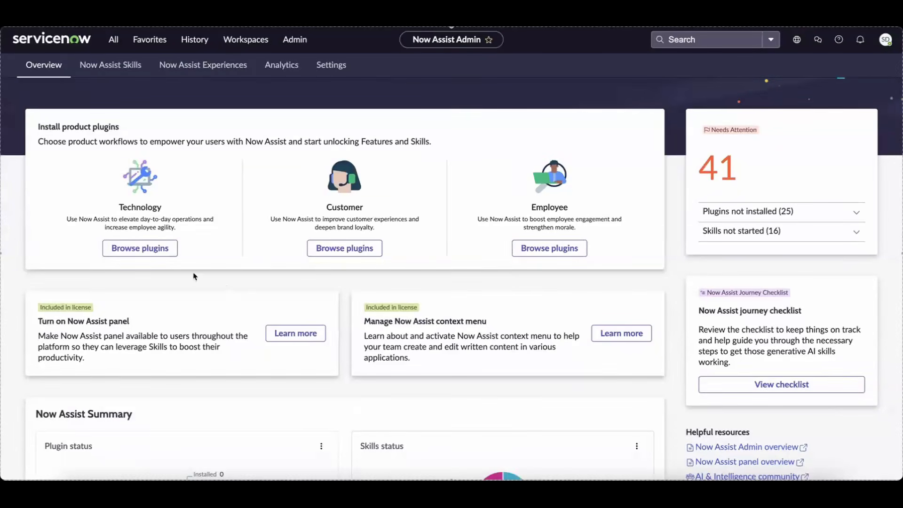
{"action": "left_click", "coordinate": [138, 251]}
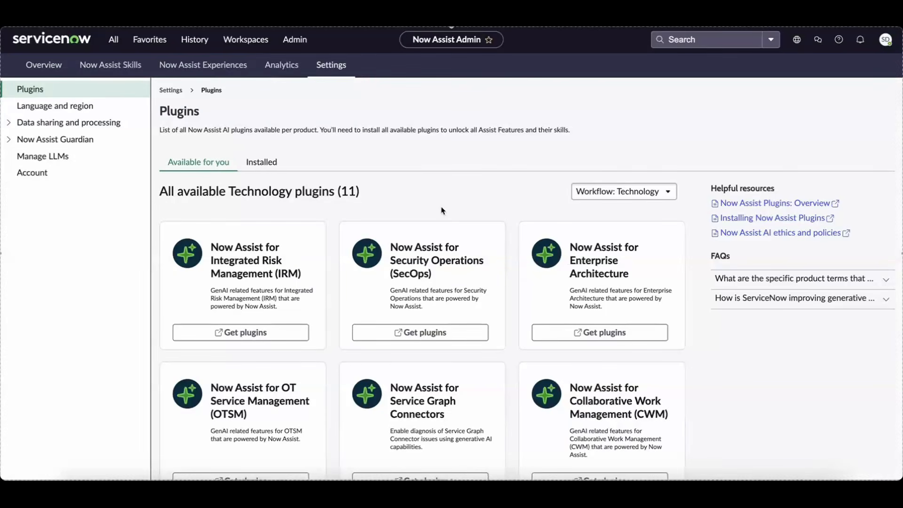
{"action": "scroll", "coordinate": [441, 210], "scroll_direction": "down", "scroll_amount": 5}
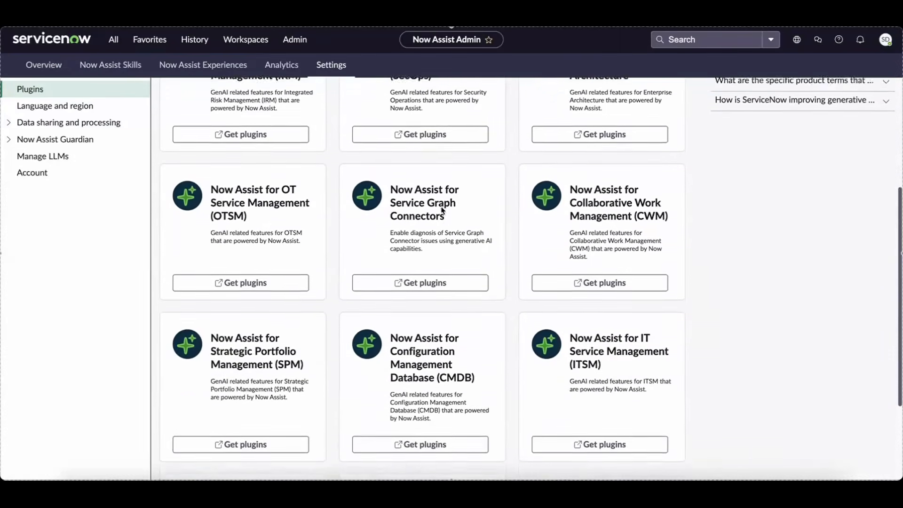
{"action": "scroll", "coordinate": [441, 206], "scroll_direction": "down", "scroll_amount": 1}
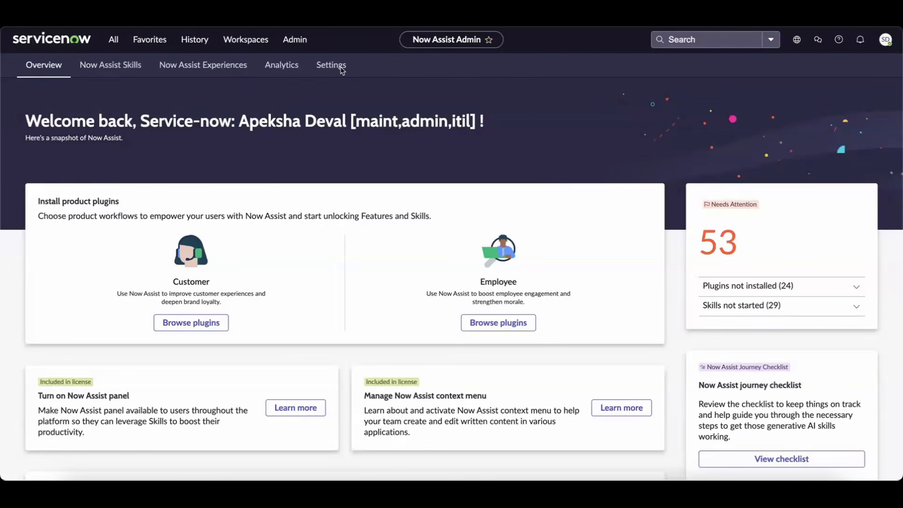
Turn on the Now Assist panel experience and dismiss the confirmation
{"action": "left_click", "coordinate": [213, 70]}
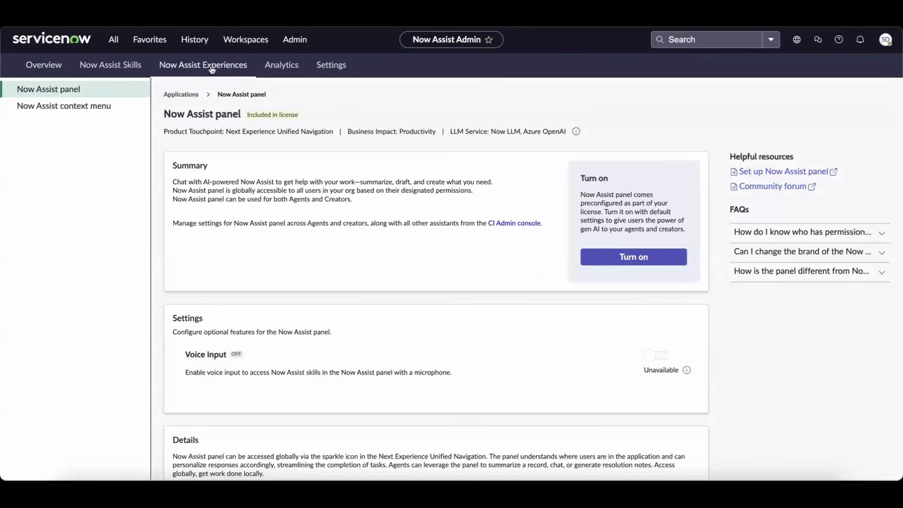
{"action": "left_click", "coordinate": [633, 258]}
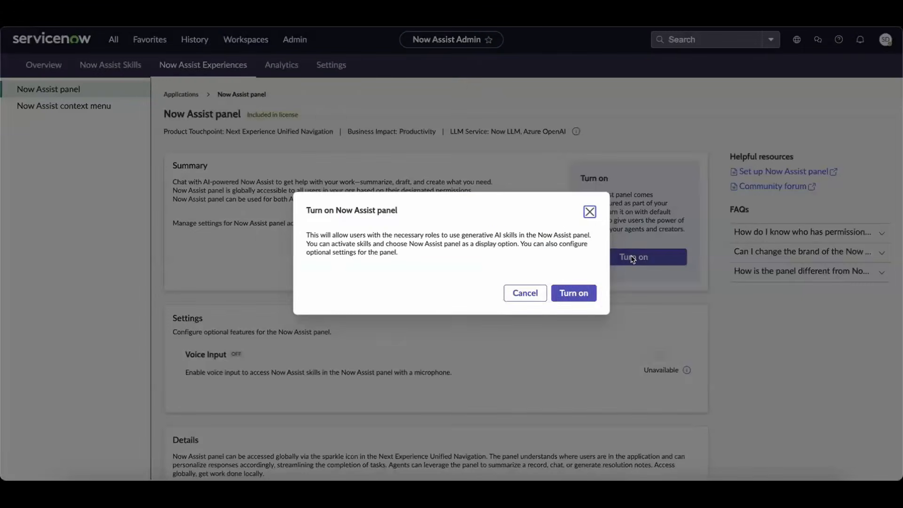
{"action": "left_click", "coordinate": [574, 293]}
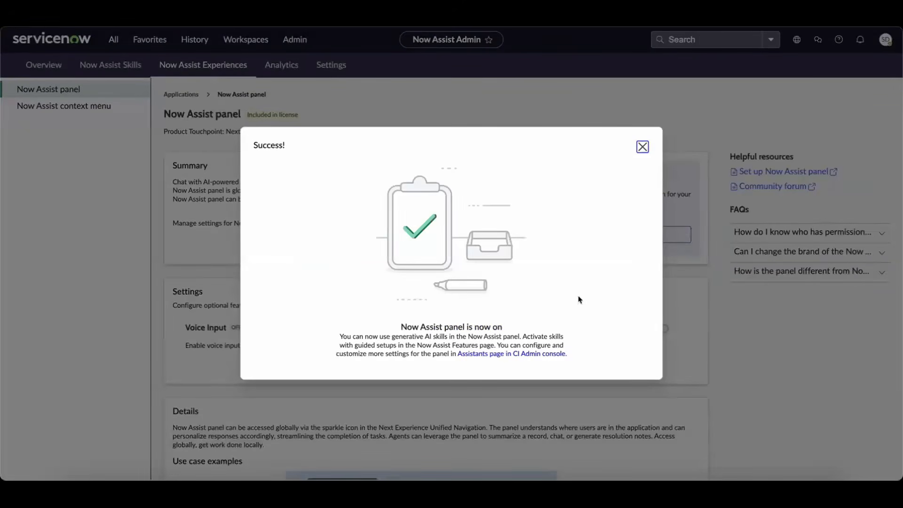
{"action": "left_click", "coordinate": [642, 146]}
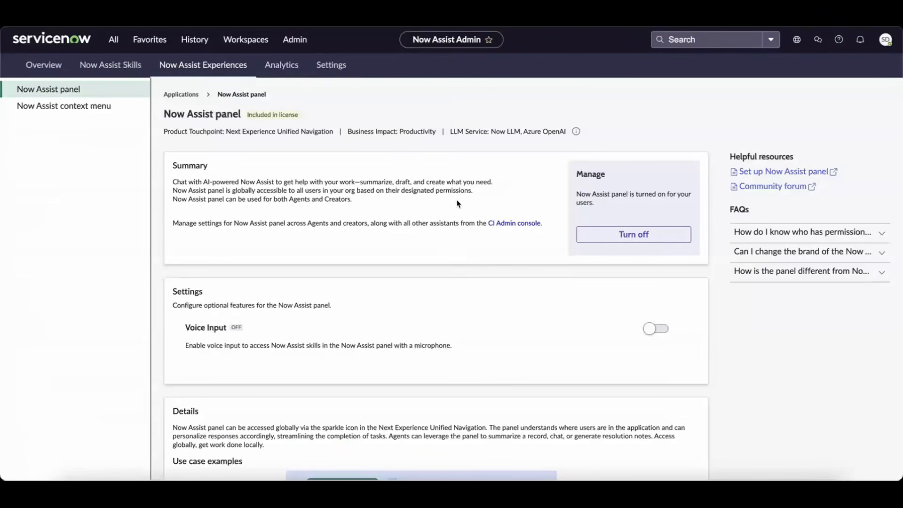
Review the Now Assist context menu's details and its list of configurations
{"action": "left_click", "coordinate": [73, 106]}
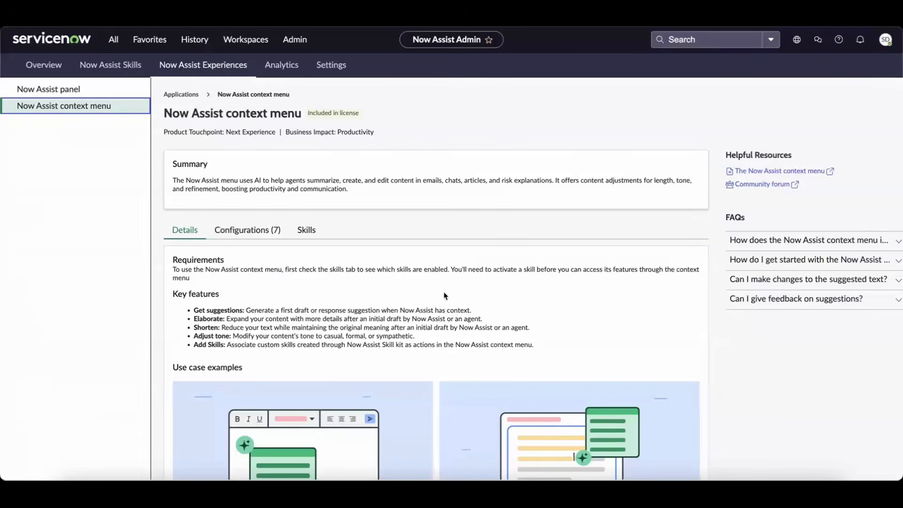
{"action": "scroll", "coordinate": [444, 296], "scroll_direction": "down", "scroll_amount": 2}
{"action": "scroll", "coordinate": [444, 295], "scroll_direction": "up", "scroll_amount": 2}
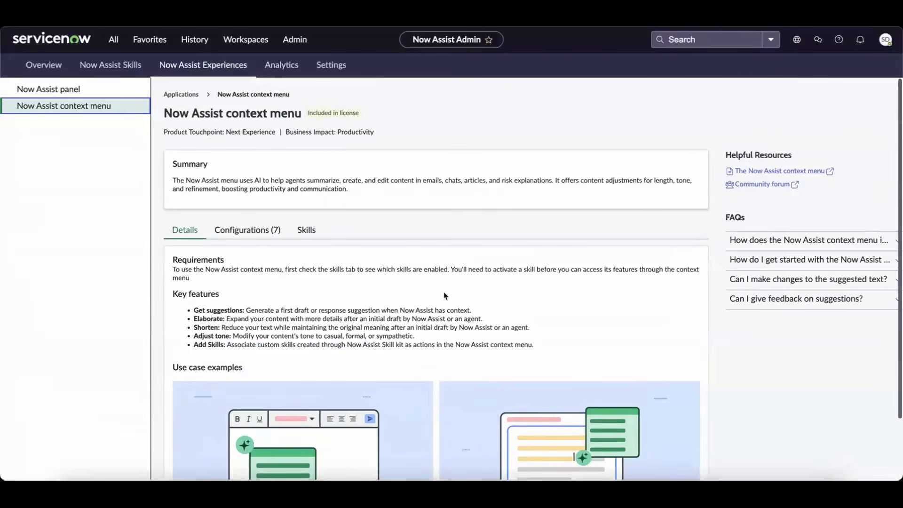
{"action": "scroll", "coordinate": [444, 296], "scroll_direction": "down", "scroll_amount": 2}
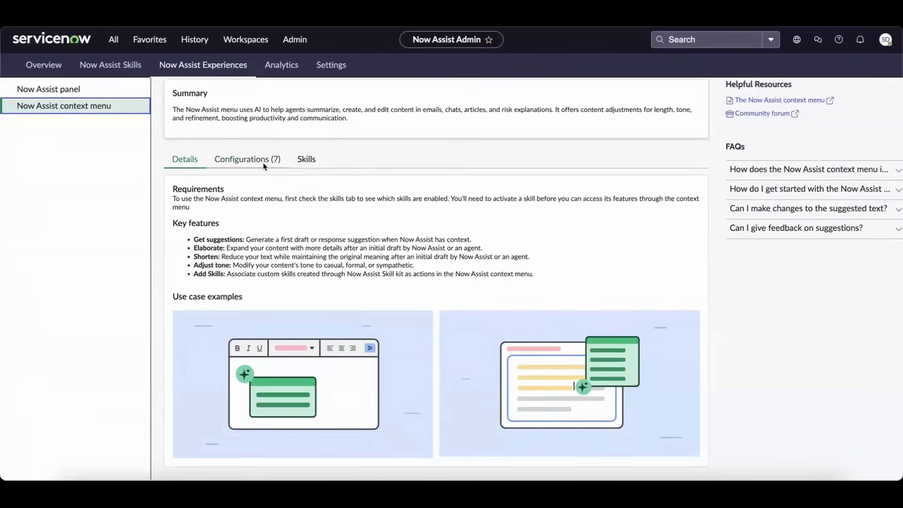
{"action": "left_click", "coordinate": [263, 160]}
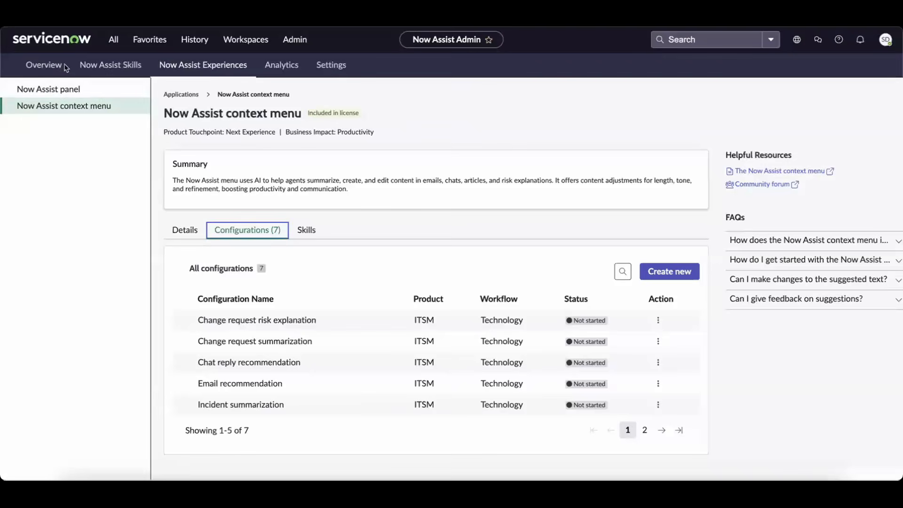
Examine the Now Assist skills offered for ITSM under the Technology workflow
{"action": "left_click", "coordinate": [111, 66]}
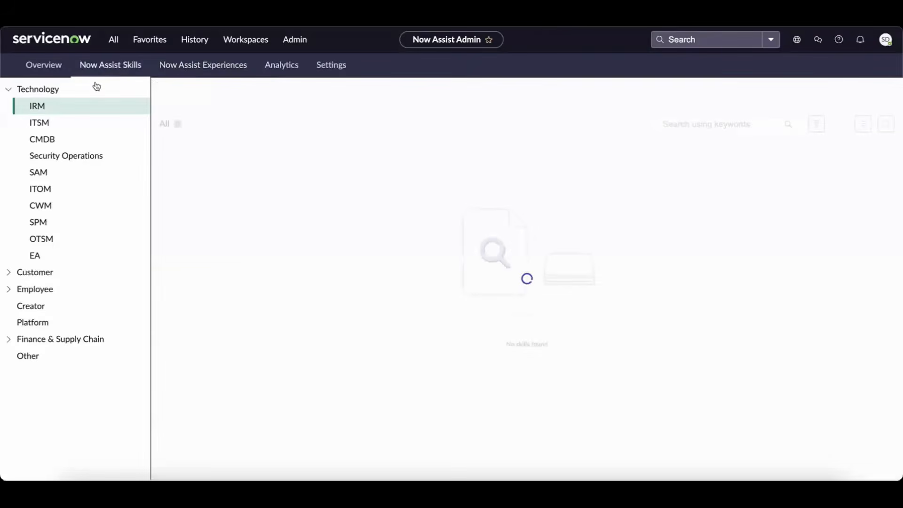
{"action": "left_click", "coordinate": [39, 123]}
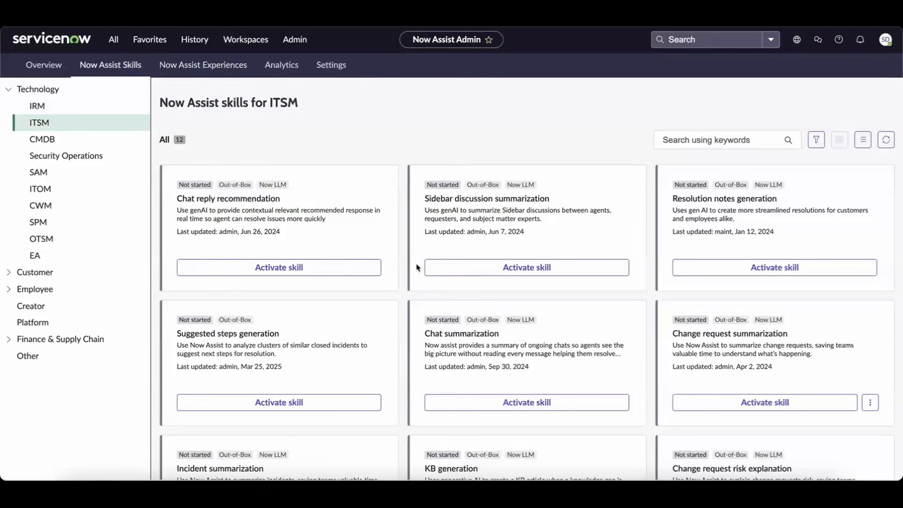
{"action": "scroll", "coordinate": [416, 267], "scroll_direction": "down", "scroll_amount": 5}
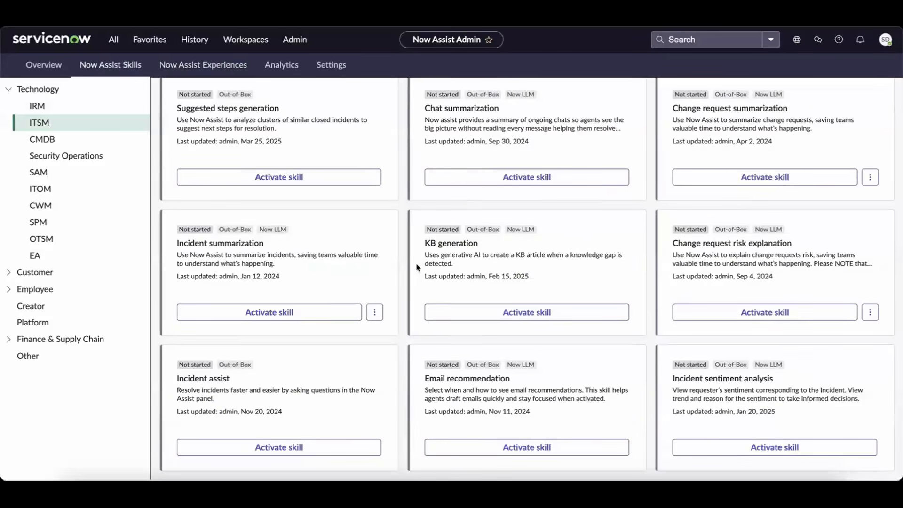
{"action": "scroll", "coordinate": [416, 267], "scroll_direction": "up", "scroll_amount": 5}
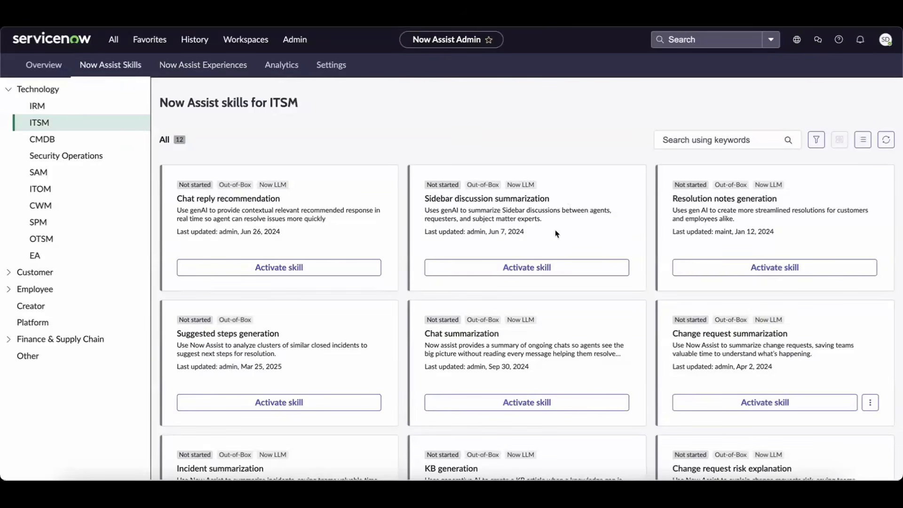
{"action": "scroll", "coordinate": [555, 234], "scroll_direction": "down", "scroll_amount": 4}
{"action": "scroll", "coordinate": [555, 233], "scroll_direction": "down", "scroll_amount": 1}
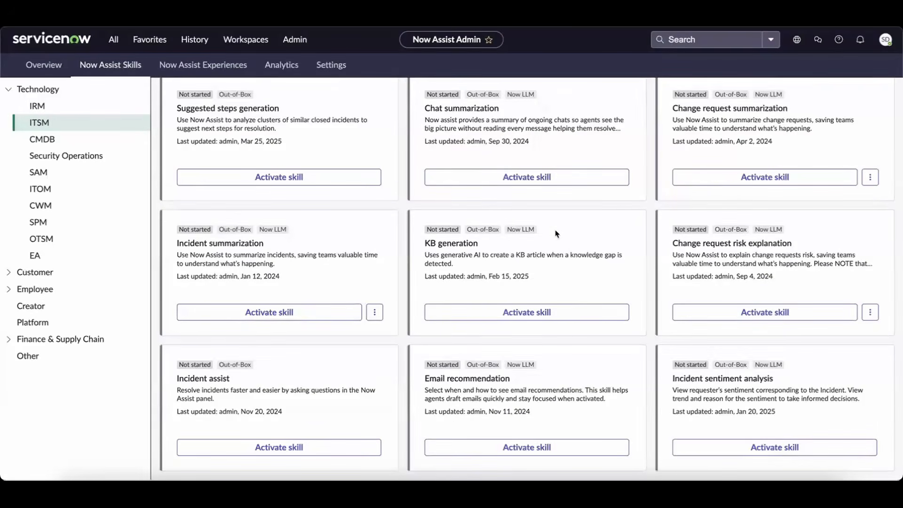
{"action": "scroll", "coordinate": [555, 234], "scroll_direction": "up", "scroll_amount": 5}
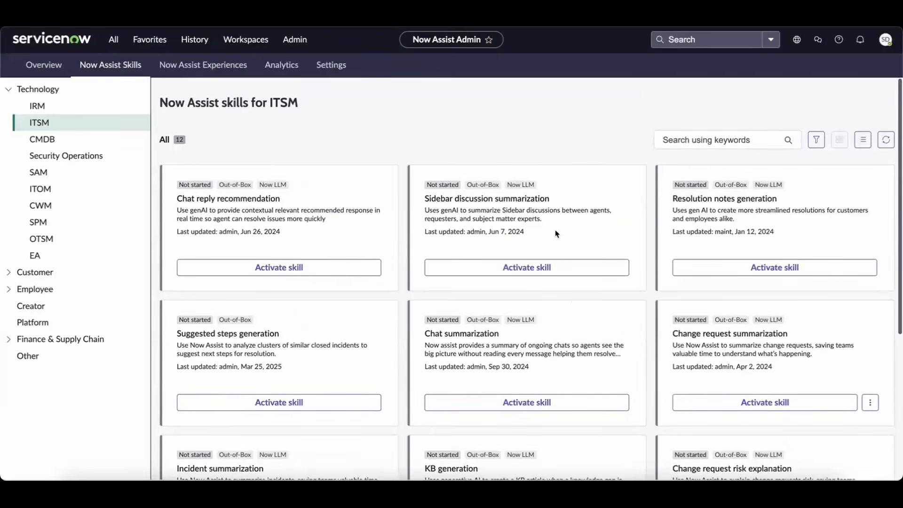
{"action": "scroll", "coordinate": [556, 234], "scroll_direction": "down", "scroll_amount": 4}
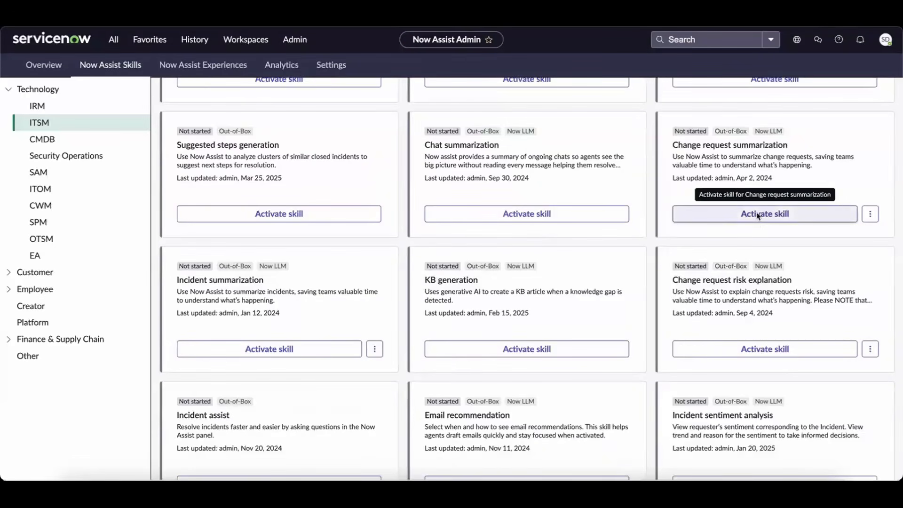
Check the copy option of the Change request summarization skill, start its activation, and save its general details
{"action": "left_click", "coordinate": [872, 215]}
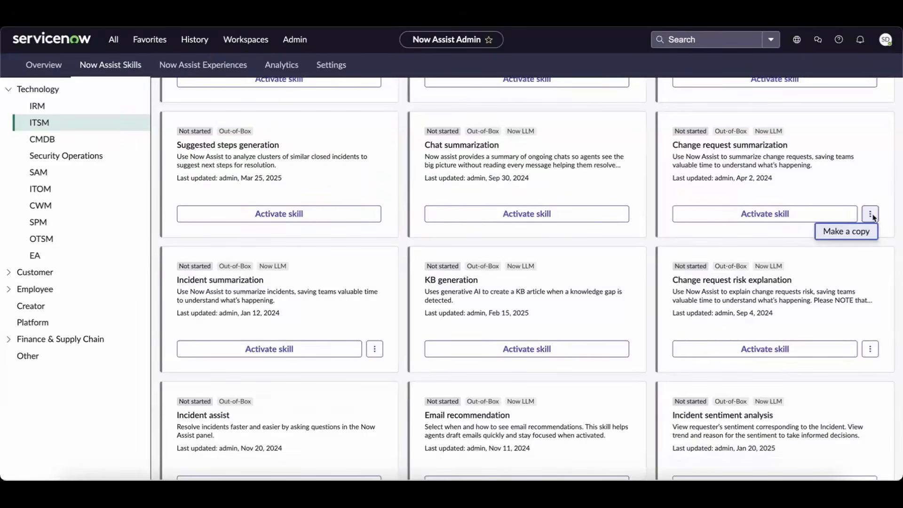
{"action": "left_click", "coordinate": [871, 216]}
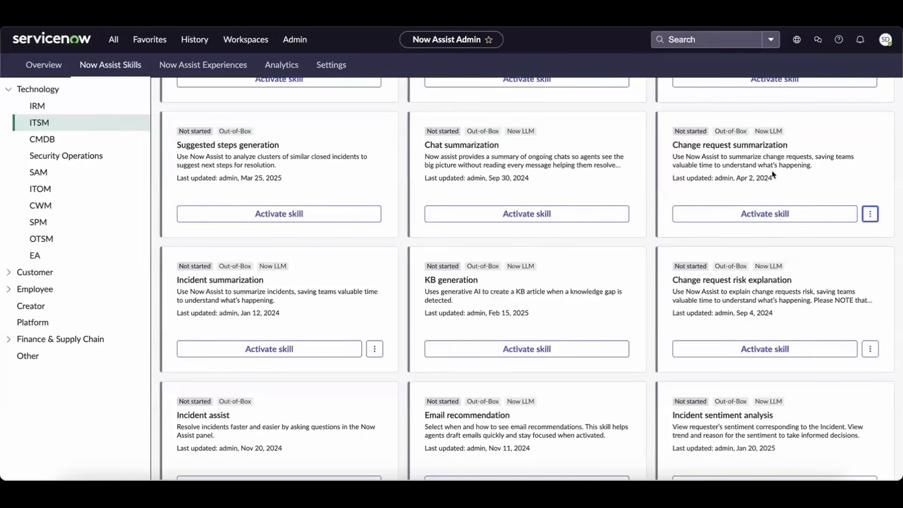
{"action": "left_click", "coordinate": [765, 217]}
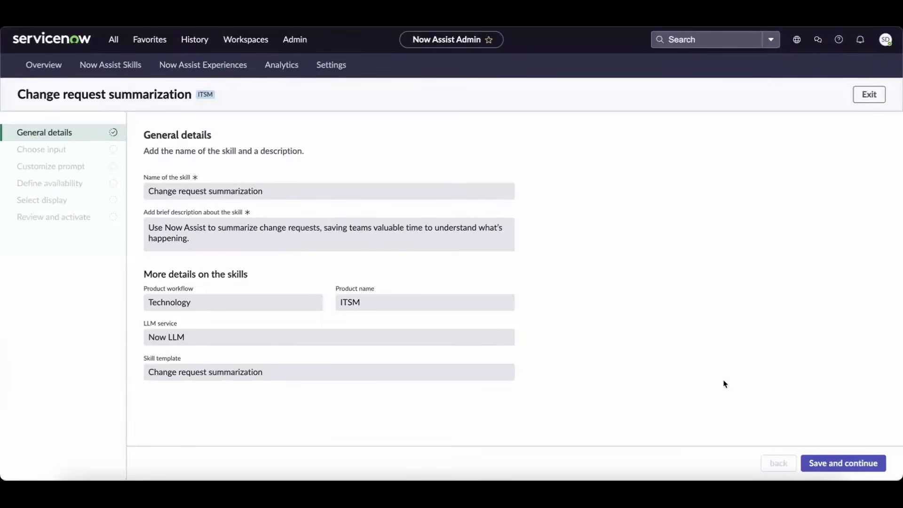
{"action": "left_click", "coordinate": [863, 466]}
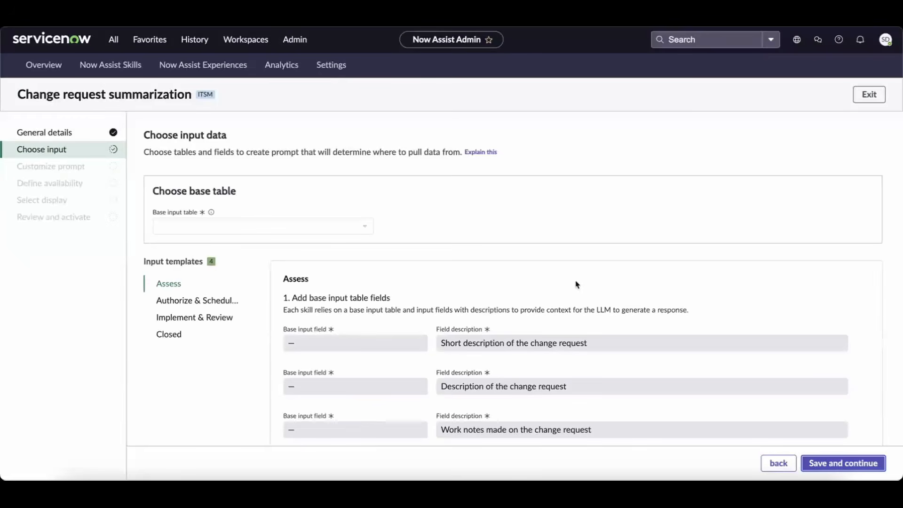
Review the base input table and the Assess template's input fields for the Change request summarization skill
{"action": "scroll", "coordinate": [577, 284], "scroll_direction": "down", "scroll_amount": 3}
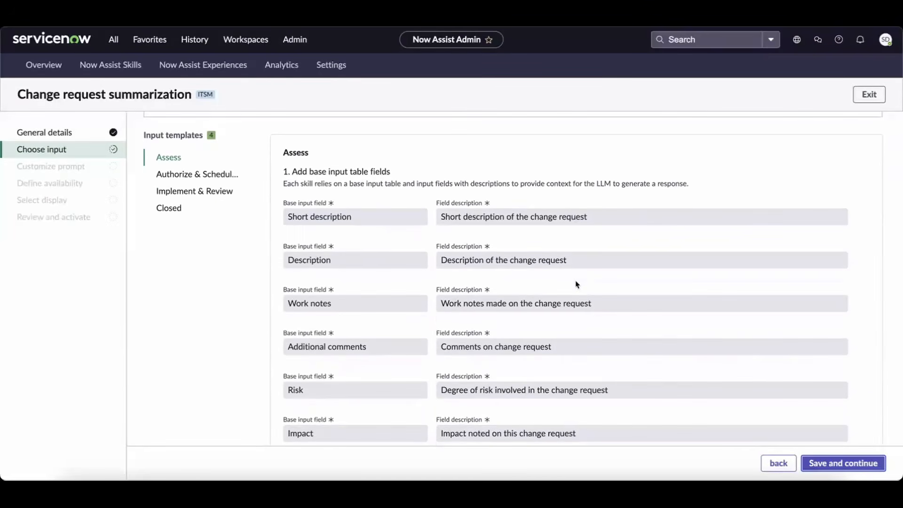
{"action": "scroll", "coordinate": [576, 285], "scroll_direction": "up", "scroll_amount": 3}
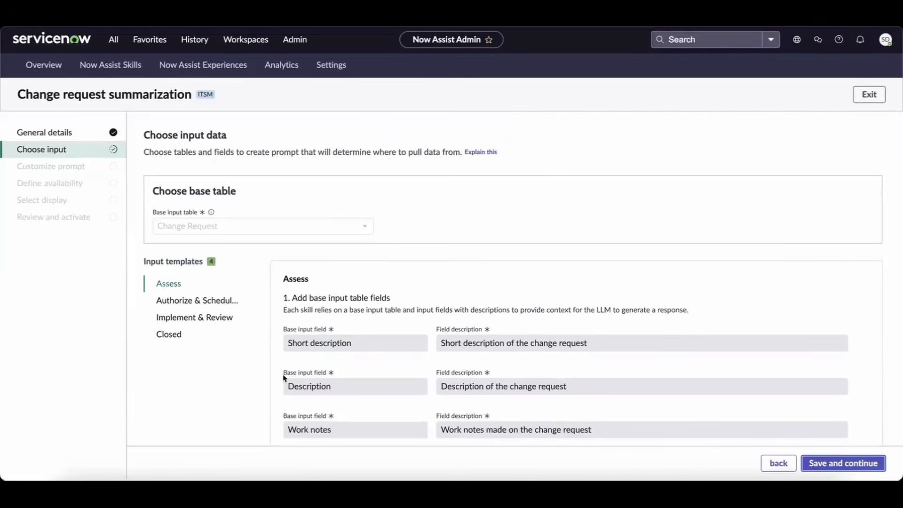
{"action": "scroll", "coordinate": [282, 379], "scroll_direction": "down", "scroll_amount": 3}
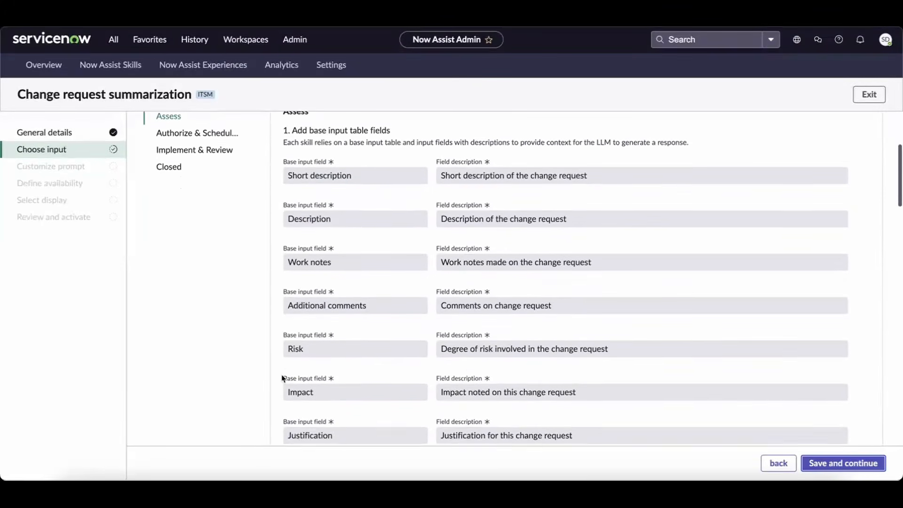
{"action": "scroll", "coordinate": [282, 378], "scroll_direction": "up", "scroll_amount": 1}
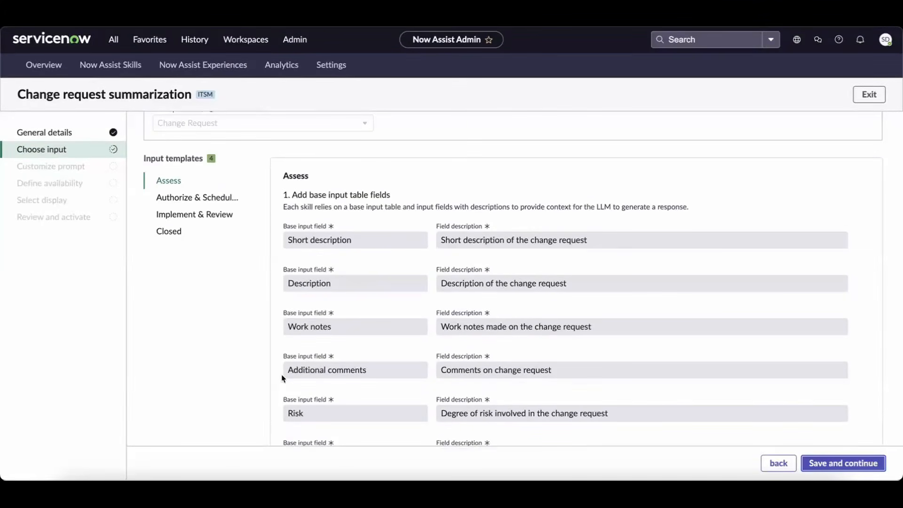
Review the Implement & Review template's input fields and related-table data sources, and save the input data choices
{"action": "left_click", "coordinate": [192, 217]}
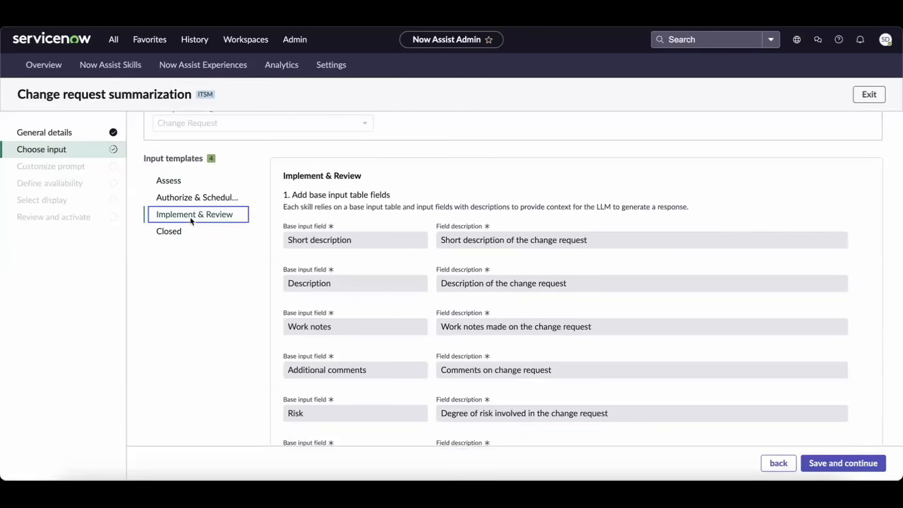
{"action": "scroll", "coordinate": [422, 308], "scroll_direction": "down", "scroll_amount": 15}
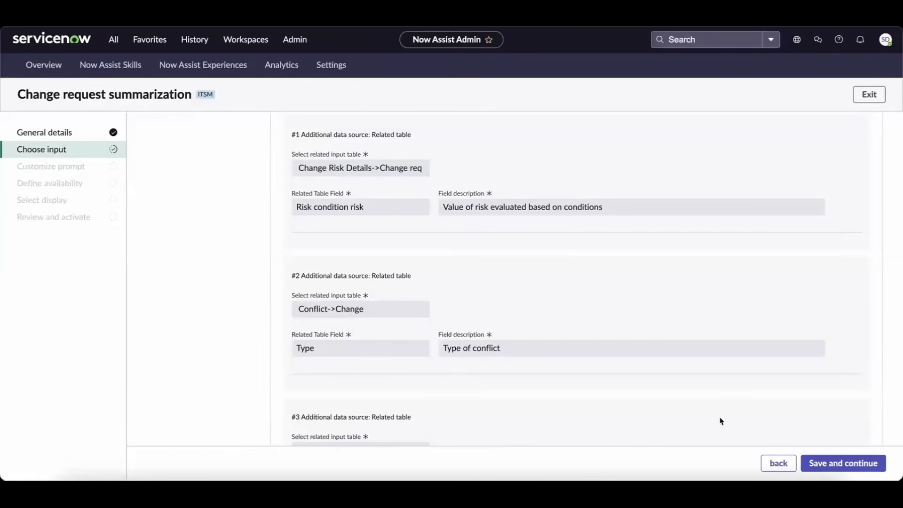
{"action": "scroll", "coordinate": [721, 420], "scroll_direction": "up", "scroll_amount": 20}
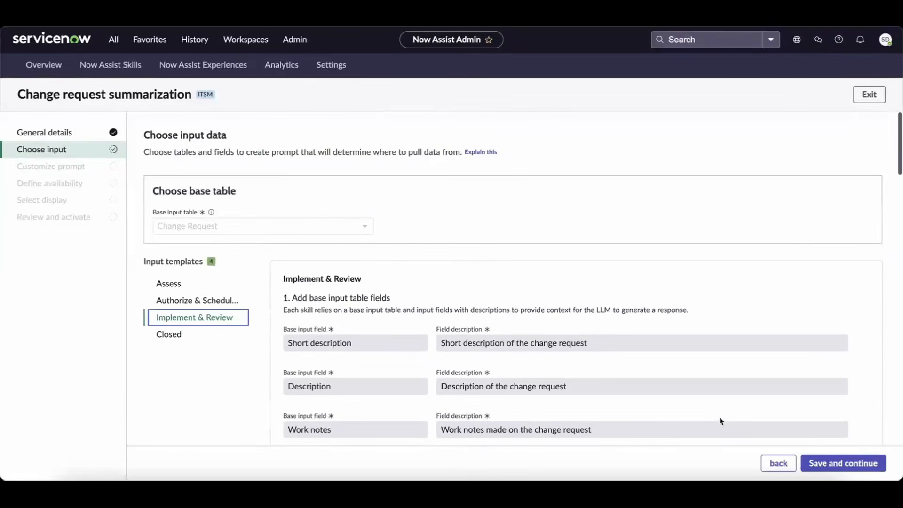
{"action": "left_click", "coordinate": [845, 466]}
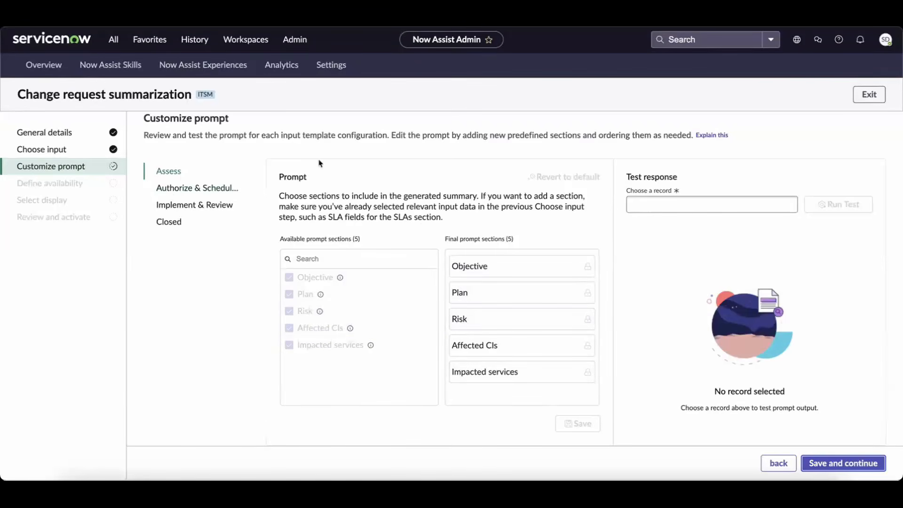
Check which records can be used to test the Assess prompt, and save the prompt sections without running a test
{"action": "left_click", "coordinate": [741, 208]}
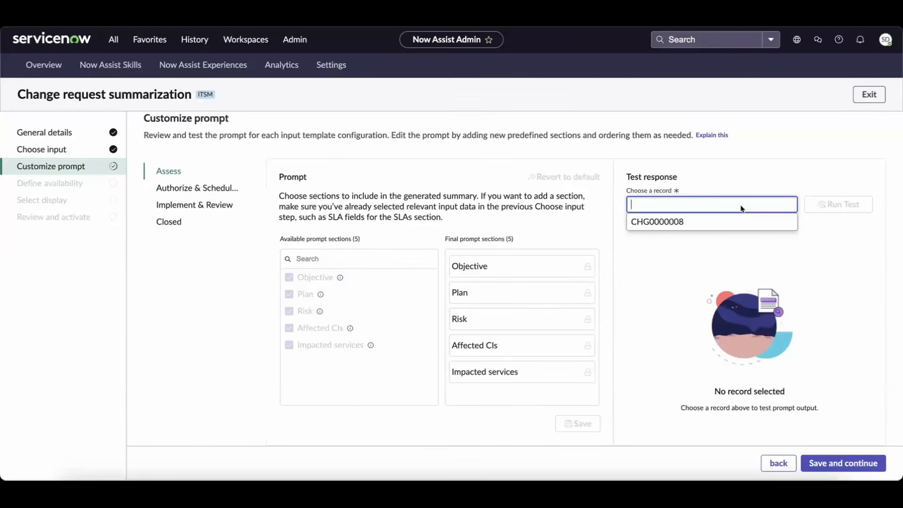
{"action": "left_click", "coordinate": [824, 371]}
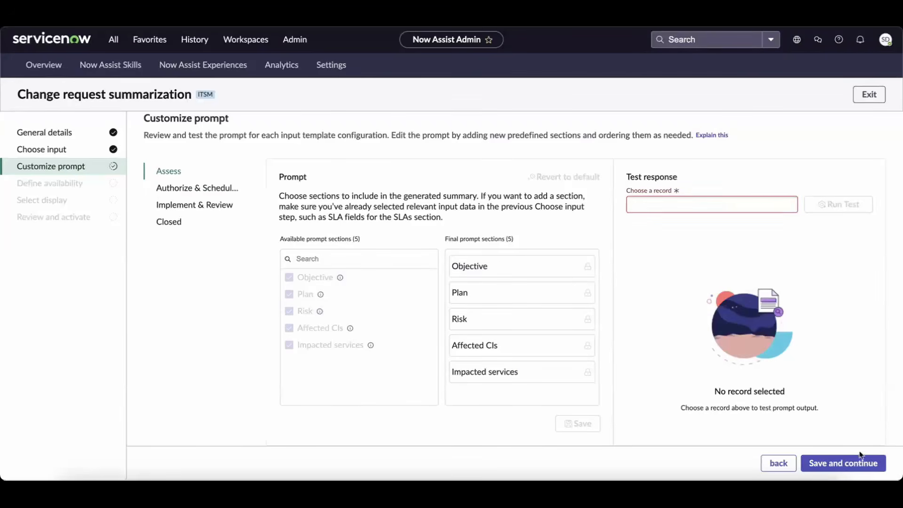
{"action": "left_click", "coordinate": [839, 462]}
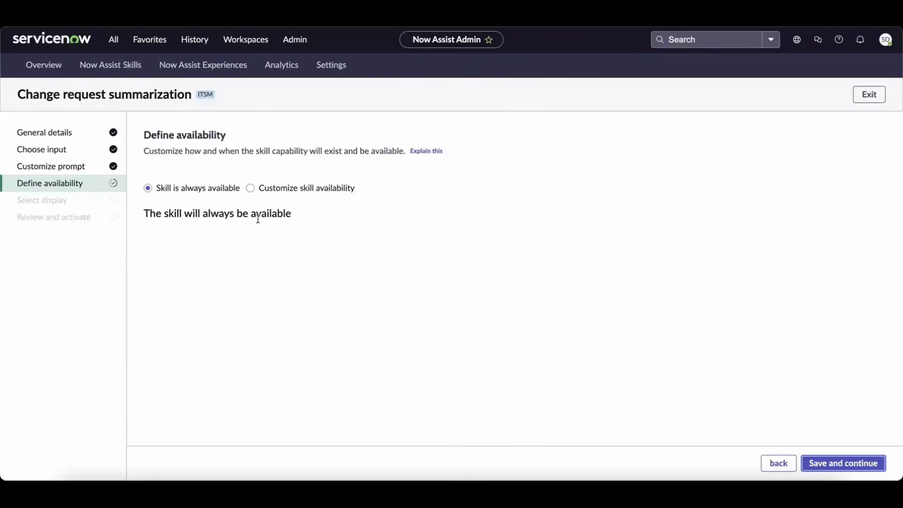
Examine the fields offered for a customized skill availability condition, and set the skill back to always available
{"action": "left_click", "coordinate": [250, 188]}
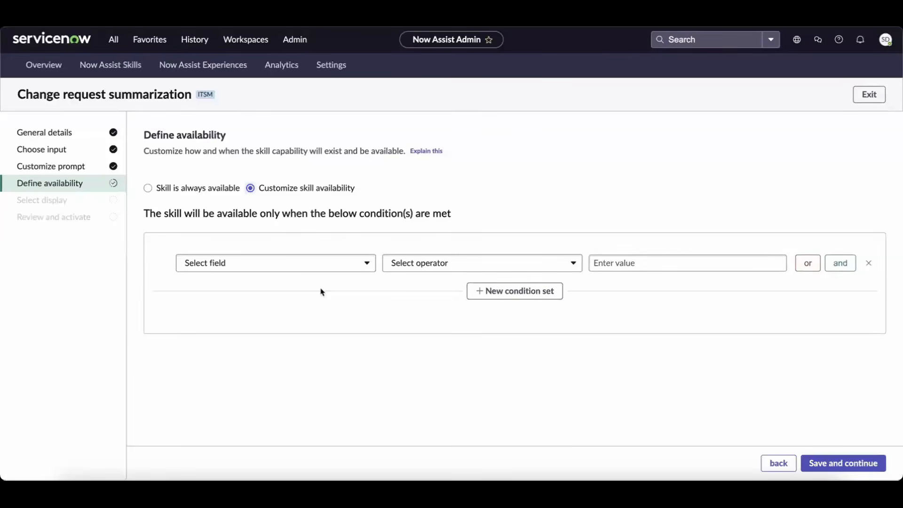
{"action": "left_click", "coordinate": [303, 263]}
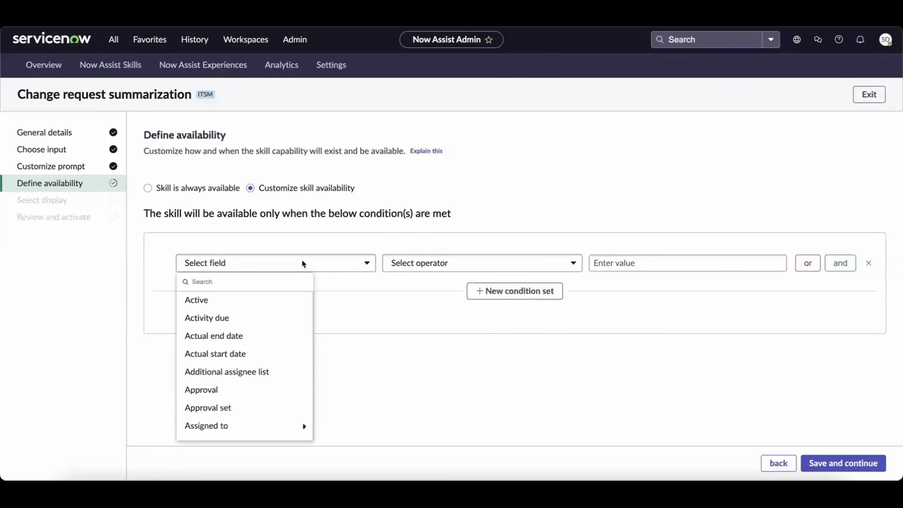
{"action": "left_click", "coordinate": [303, 263]}
{"action": "left_click", "coordinate": [303, 263]}
{"action": "left_click", "coordinate": [468, 193]}
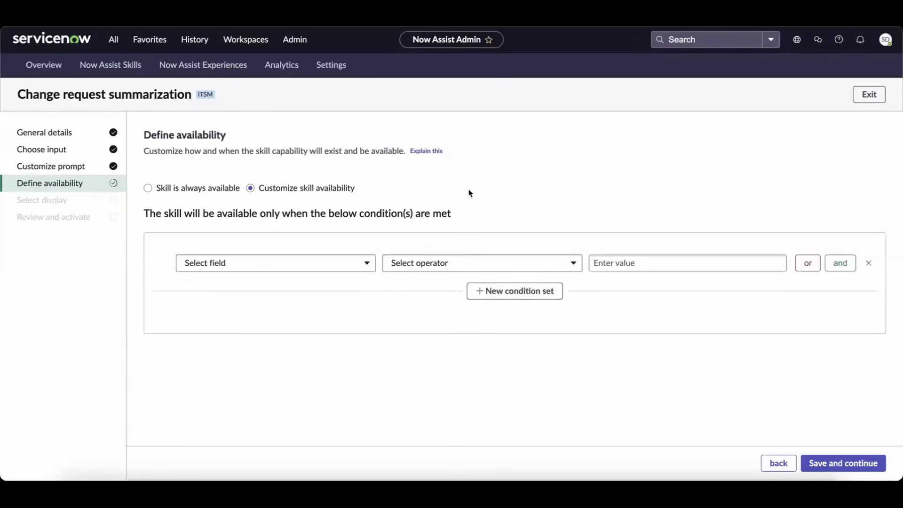
{"action": "left_click", "coordinate": [148, 189]}
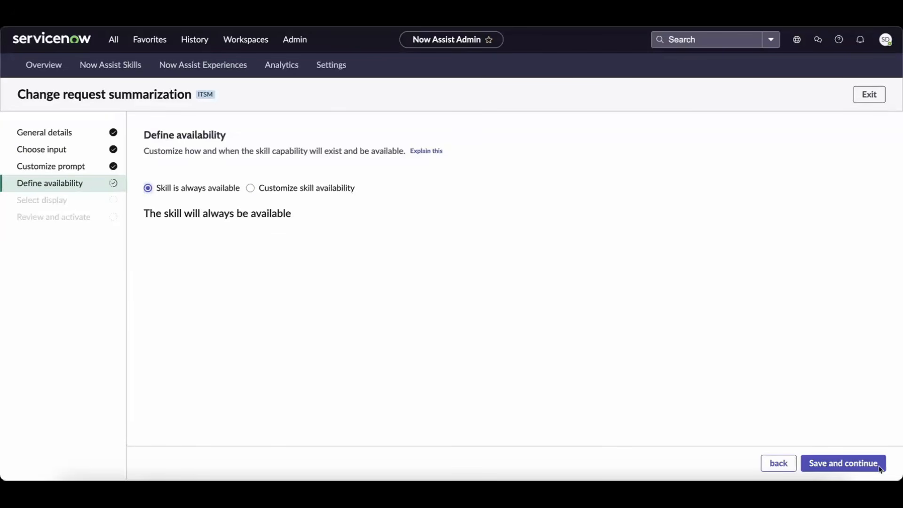
Save the always-available setting, and save the skill's display as enabled for both In-product desktop and Now Assist panel
{"action": "left_click", "coordinate": [851, 468]}
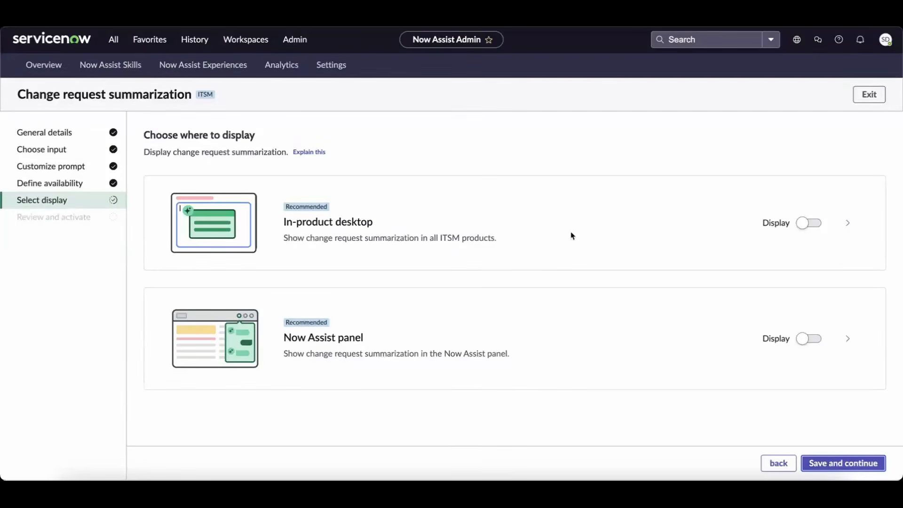
{"action": "left_click", "coordinate": [805, 223]}
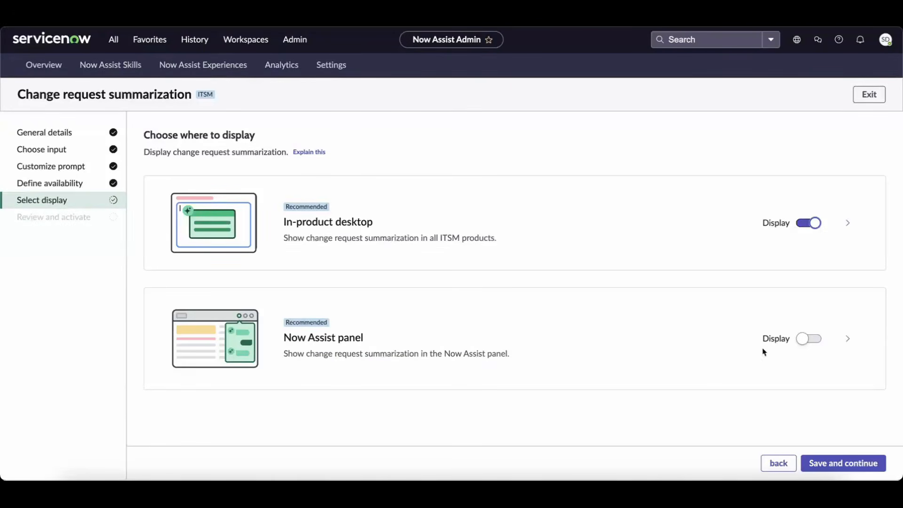
{"action": "left_click", "coordinate": [806, 340]}
{"action": "left_click", "coordinate": [837, 462]}
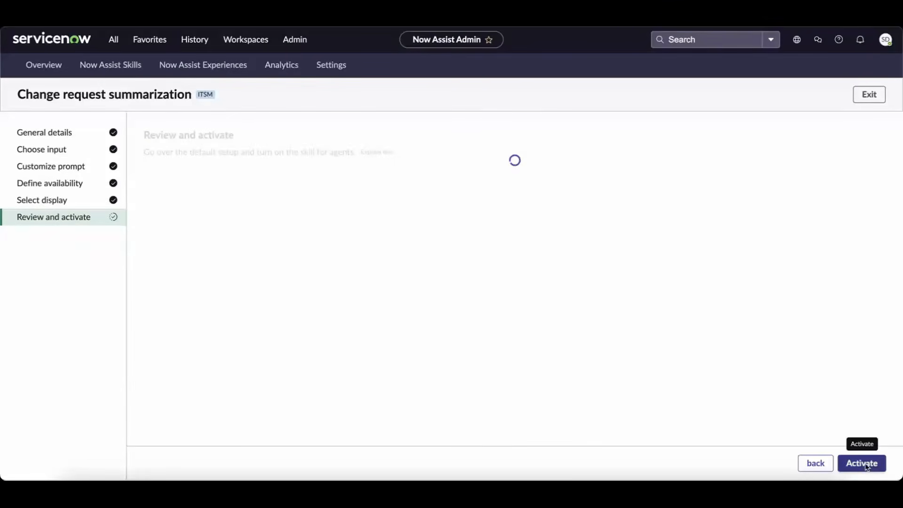
Review the configured inputs, prompt sections and availability of the Change request summarization skill, and activate it
{"action": "scroll", "coordinate": [701, 338], "scroll_direction": "down", "scroll_amount": 3}
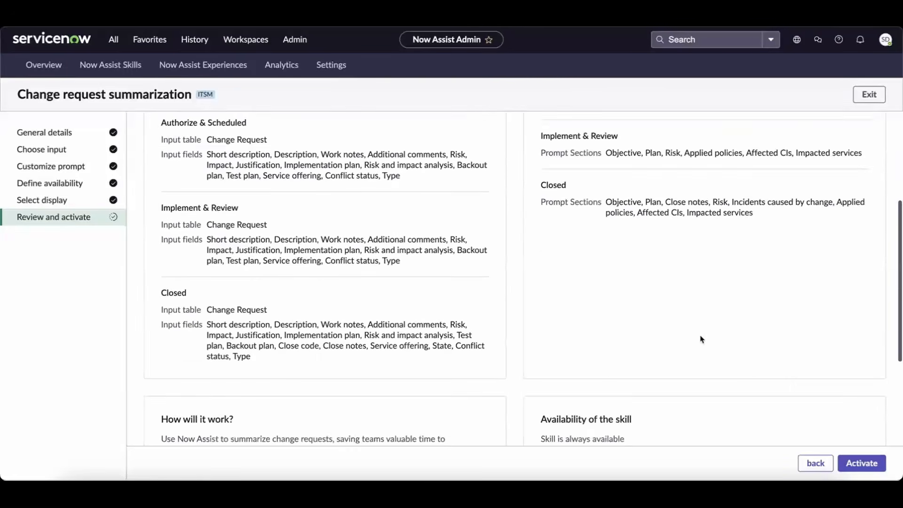
{"action": "scroll", "coordinate": [700, 339], "scroll_direction": "down", "scroll_amount": 3}
{"action": "left_click", "coordinate": [862, 463]}
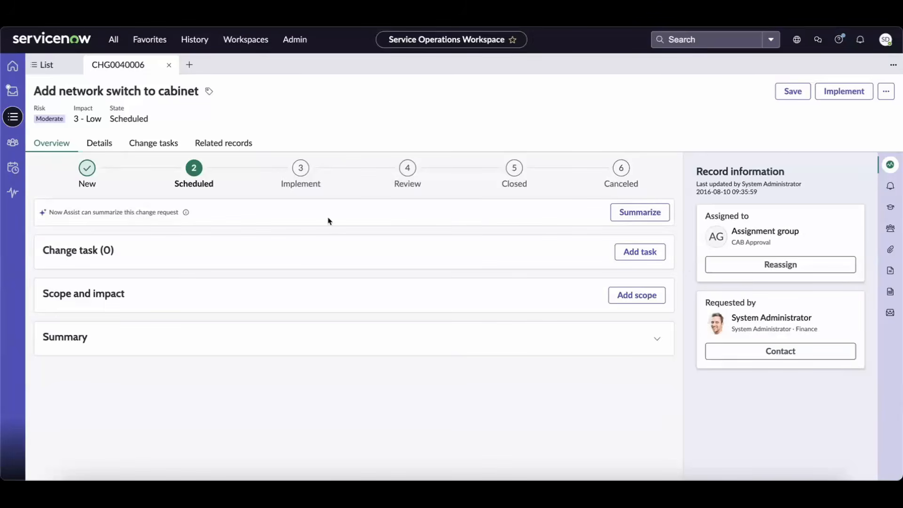
Generate the Now Assist summary of the "Add network switch to cabinet" change request and read its expanded text
{"action": "left_click", "coordinate": [639, 212]}
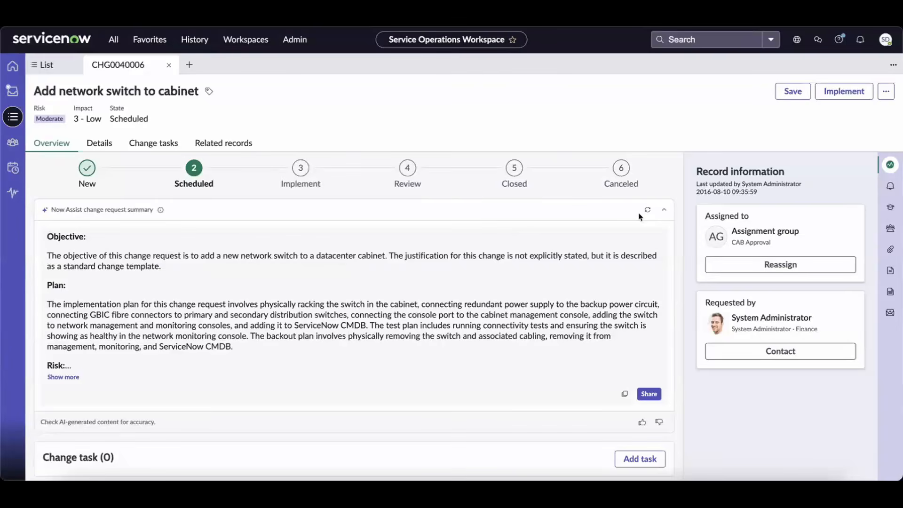
{"action": "scroll", "coordinate": [339, 339], "scroll_direction": "down", "scroll_amount": 1}
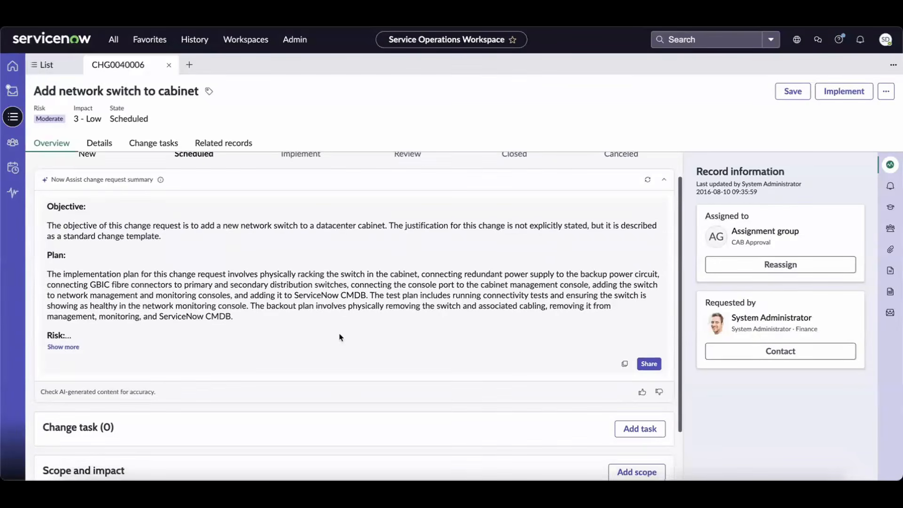
{"action": "left_click", "coordinate": [63, 347]}
{"action": "scroll", "coordinate": [119, 270], "scroll_direction": "down", "scroll_amount": 1}
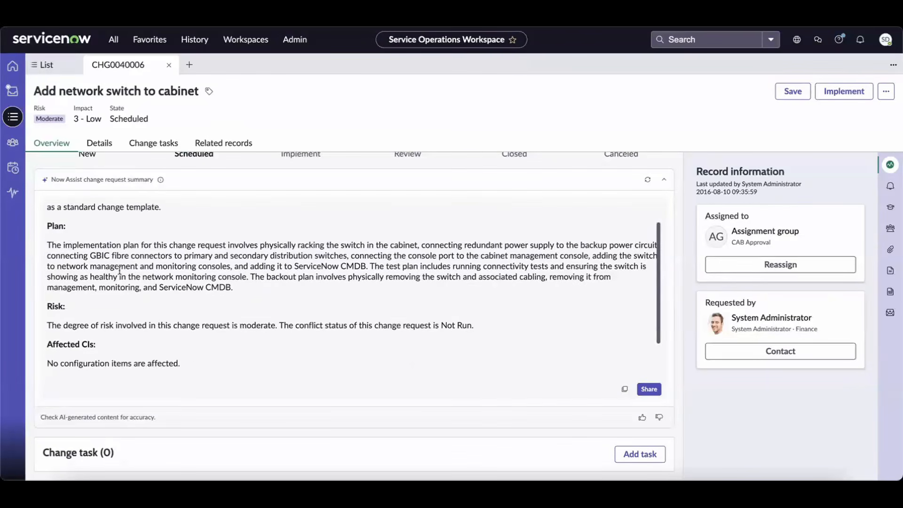
{"action": "scroll", "coordinate": [120, 271], "scroll_direction": "up", "scroll_amount": 1}
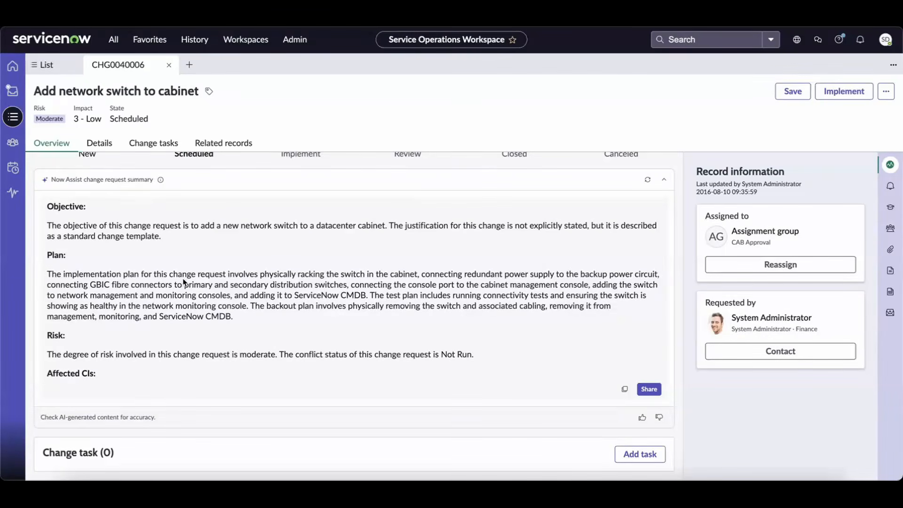
{"action": "scroll", "coordinate": [183, 282], "scroll_direction": "down", "scroll_amount": 1}
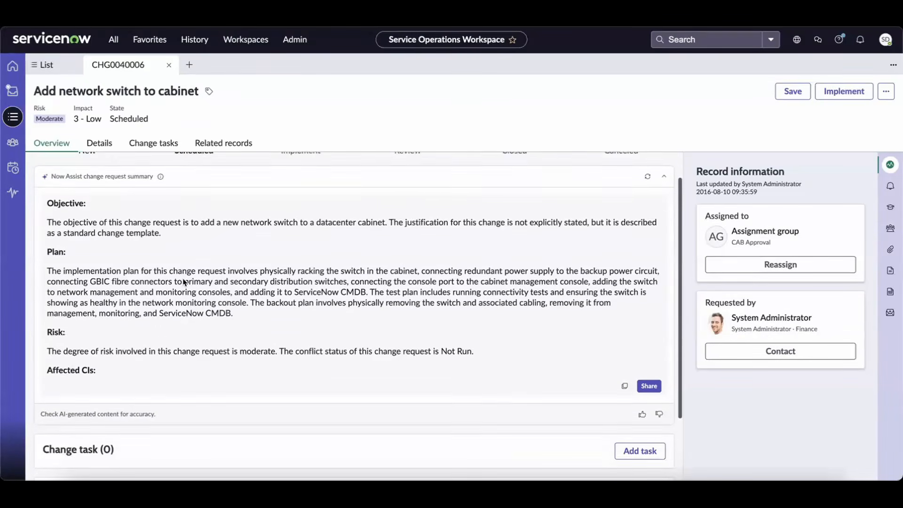
{"action": "scroll", "coordinate": [183, 282], "scroll_direction": "down", "scroll_amount": 1}
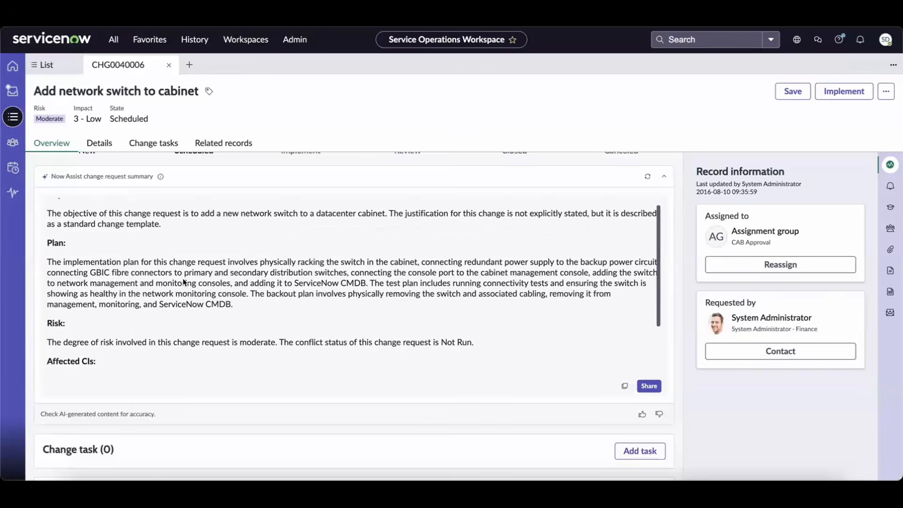
{"action": "scroll", "coordinate": [183, 282], "scroll_direction": "down", "scroll_amount": 3}
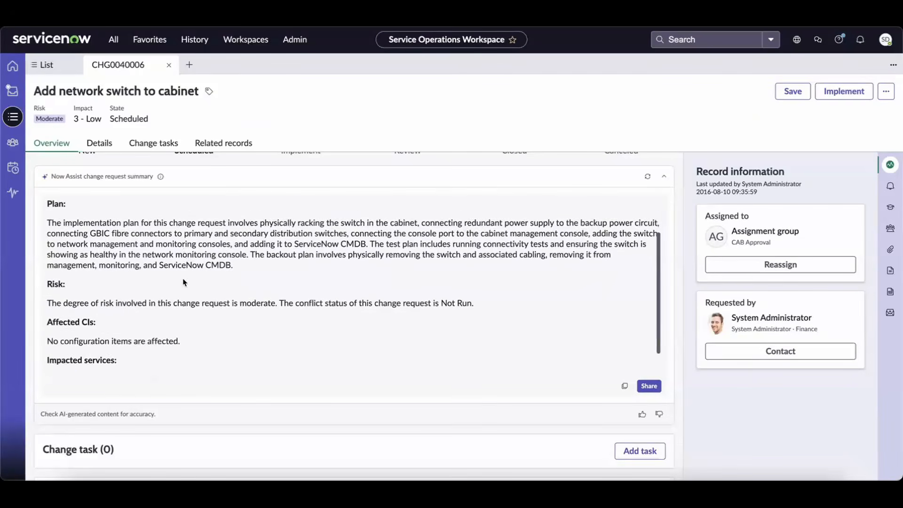